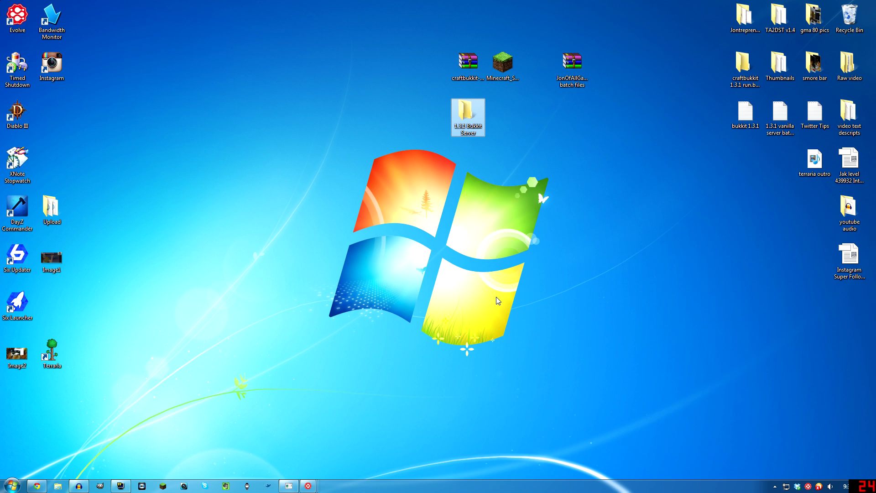
Open the 'JonOfAllGames batch files.rar' archive from the desktop in WinRAR
{"action": "double_click", "coordinate": [575, 73]}
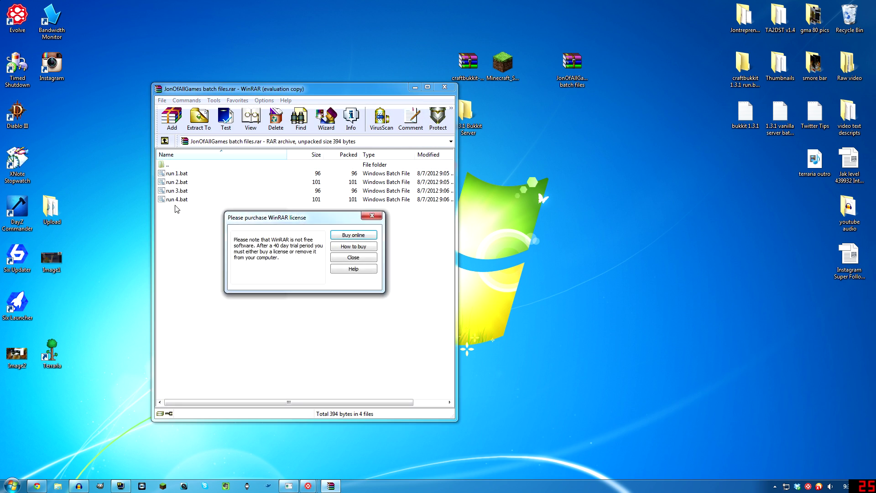
Dismiss WinRAR's license reminder, close the archive, and return to the bukkit.org page in Chrome
{"action": "left_click", "coordinate": [352, 259]}
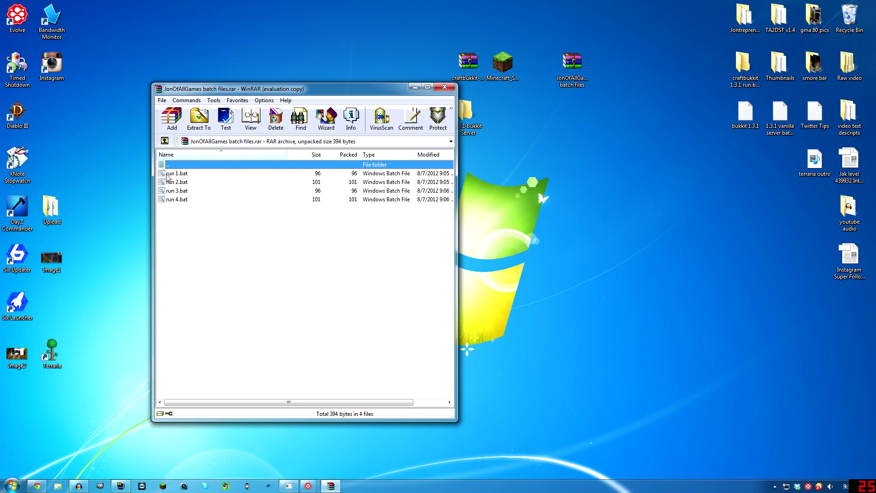
{"action": "left_click", "coordinate": [437, 91]}
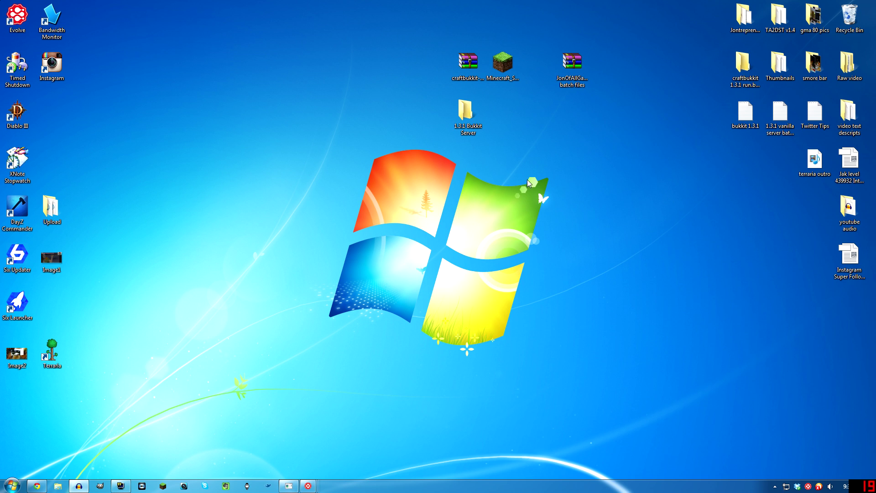
{"action": "left_click", "coordinate": [38, 485]}
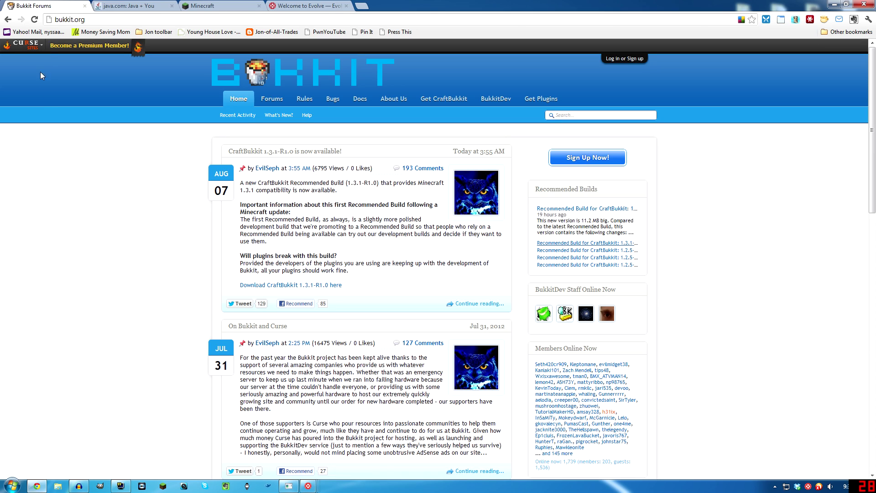
Download the CraftBukkit 1.3.1-R1.0 recommended build jar from bukkit.org
{"action": "left_click", "coordinate": [615, 210]}
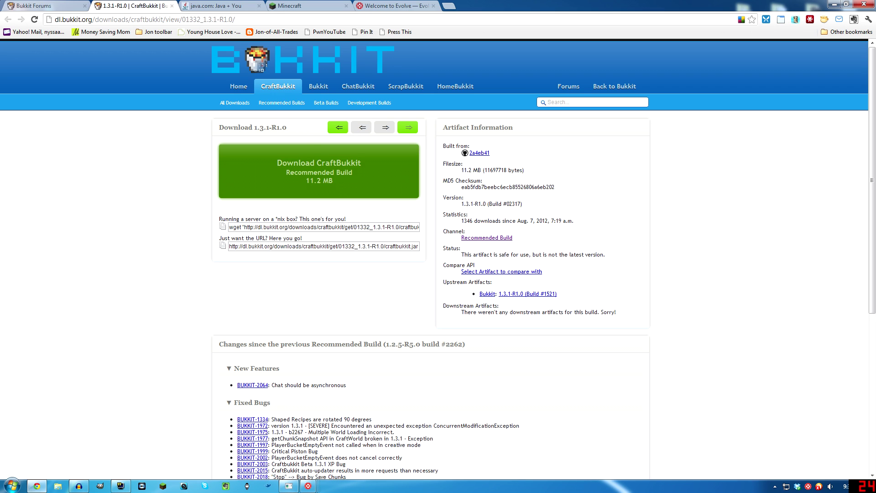
{"action": "left_click", "coordinate": [329, 172]}
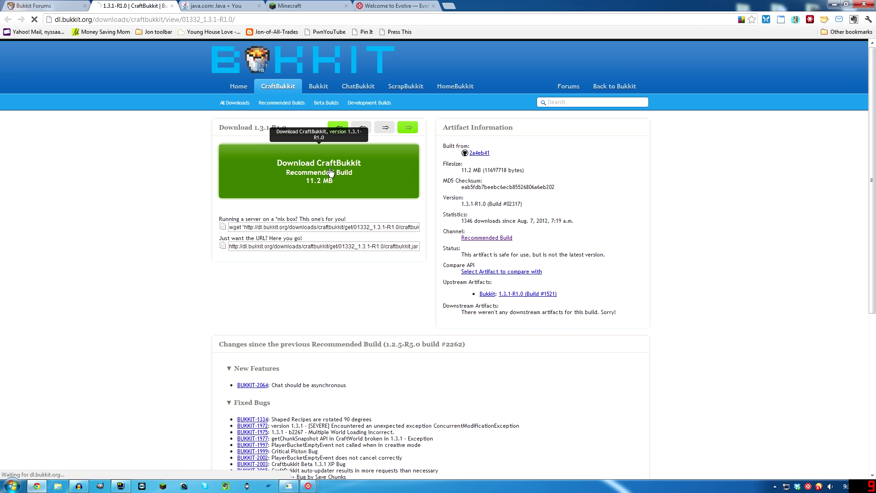
{"action": "left_click", "coordinate": [200, 4]}
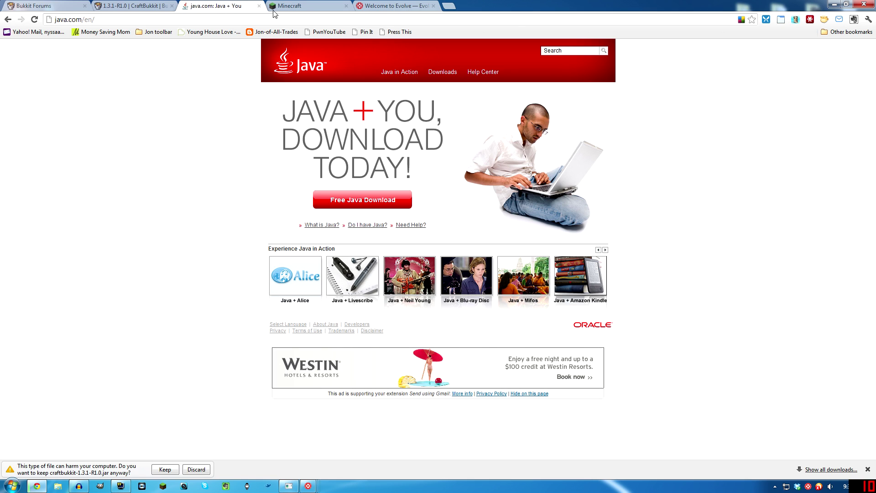
Go from Free Java Download to the Java downloads page for all operating systems
{"action": "left_click", "coordinate": [439, 72]}
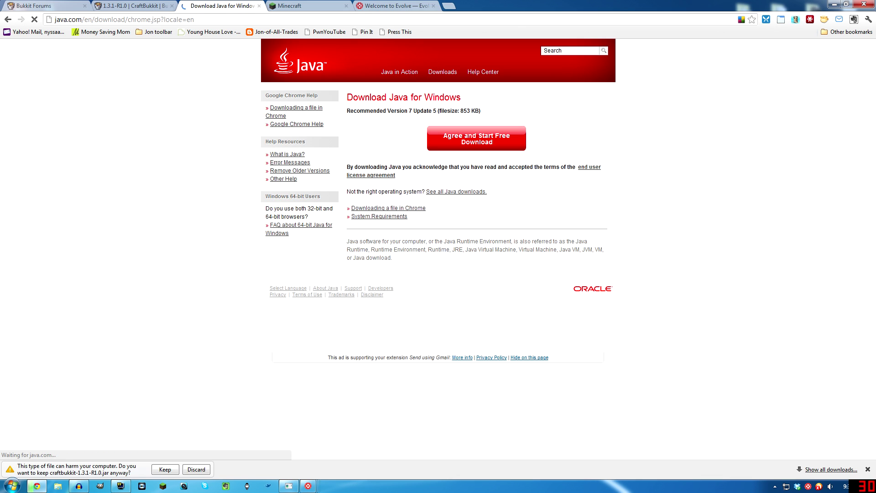
{"action": "left_click", "coordinate": [453, 192]}
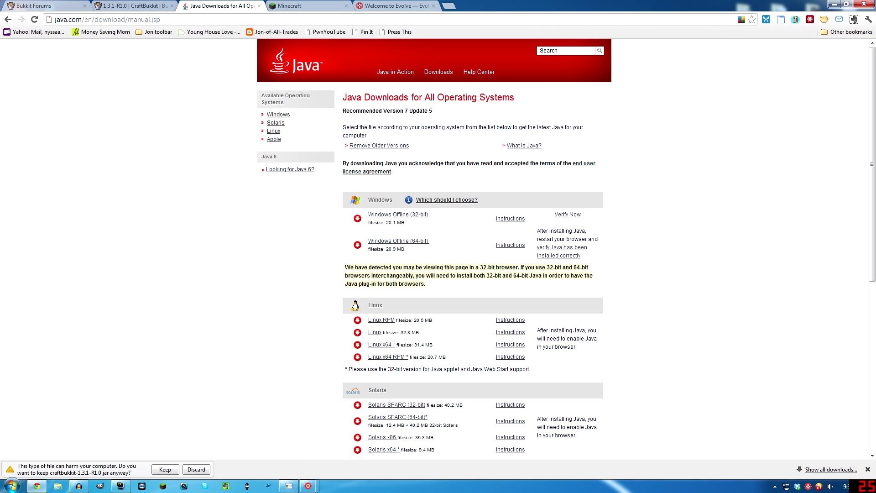
{"action": "left_click", "coordinate": [284, 5]}
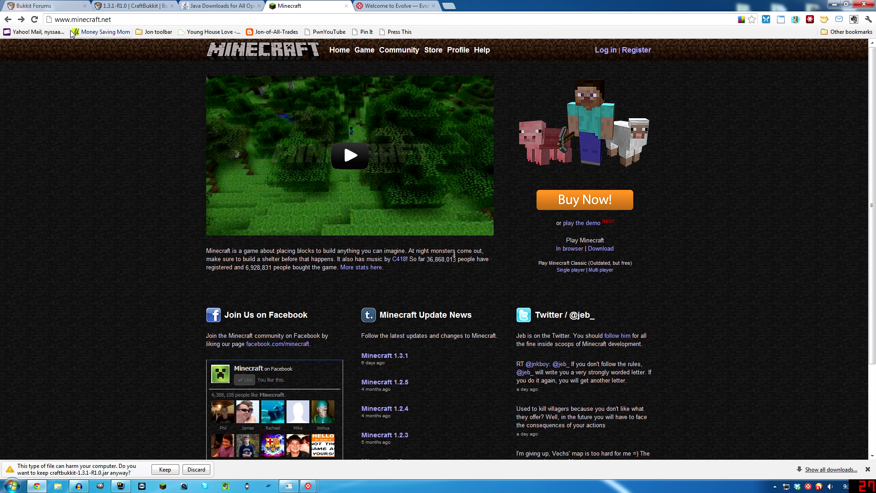
Download Minecraft_Server.exe from minecraft.net without running it, then minimize Chrome
{"action": "left_click", "coordinate": [610, 249]}
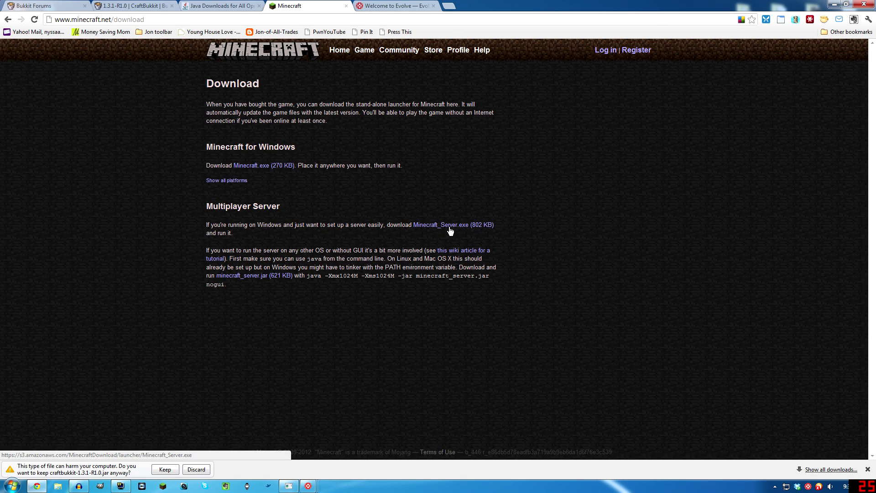
{"action": "left_click", "coordinate": [458, 231]}
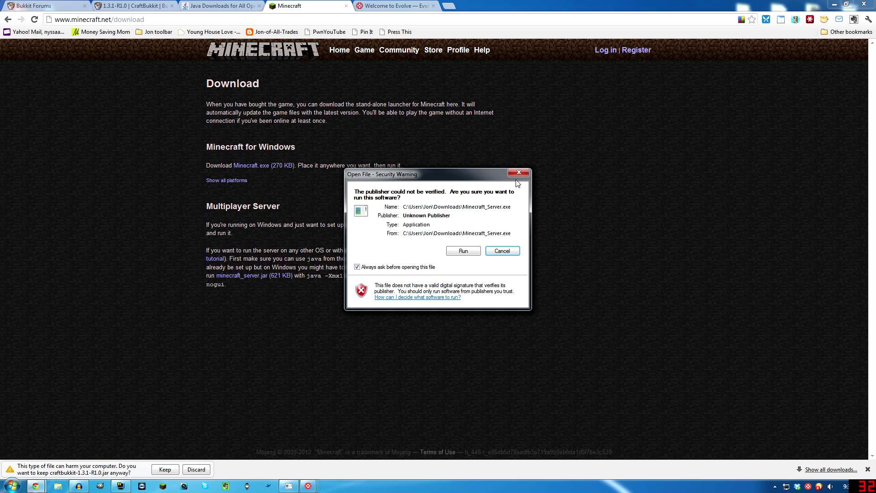
{"action": "left_click", "coordinate": [518, 174]}
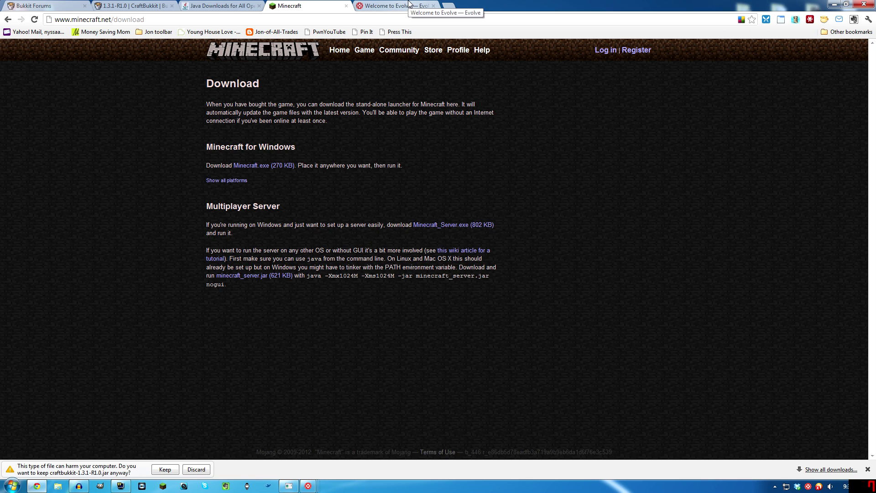
{"action": "left_click", "coordinate": [834, 4]}
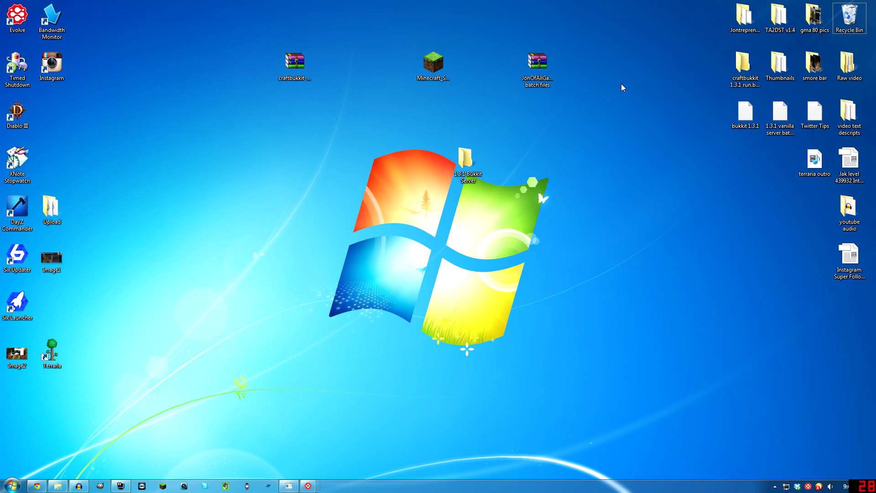
Rearrange the desktop icons and open the batch files archive in WinRAR
{"action": "left_click_drag", "start_coordinate": [467, 162], "coordinate": [433, 164]}
{"action": "left_click_drag", "start_coordinate": [305, 68], "coordinate": [348, 75]}
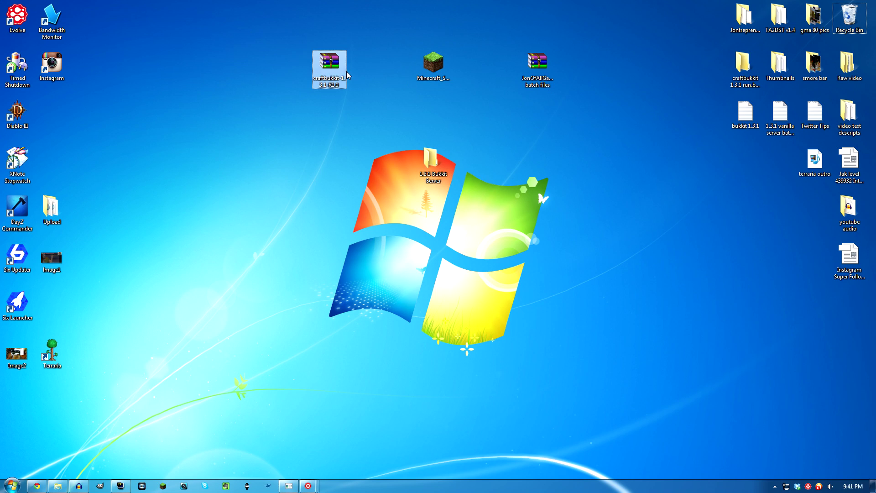
{"action": "left_click", "coordinate": [435, 64]}
{"action": "left_click", "coordinate": [545, 76]}
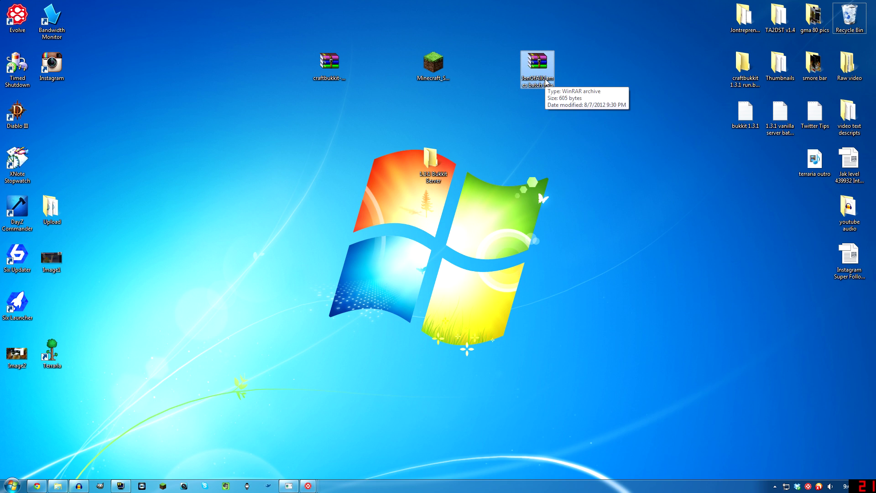
{"action": "double_click", "coordinate": [546, 82]}
Extract the run 1–4 batch files into the 1.3.1 Bukkit Server folder and open it
{"action": "key", "text": "ctrl+a"}
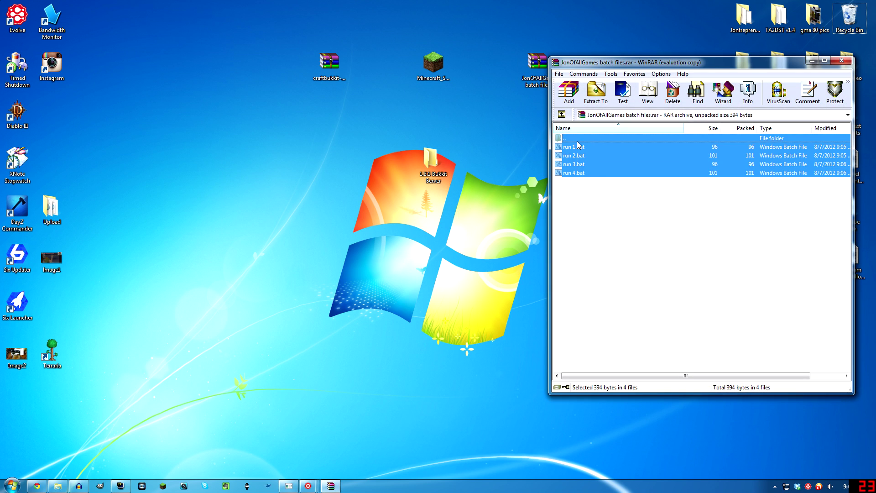
{"action": "mouse_move", "coordinate": [574, 214]}
{"action": "left_mouse_down"}
{"action": "mouse_move", "coordinate": [567, 152]}
{"action": "mouse_move", "coordinate": [433, 160]}
{"action": "left_mouse_up"}
{"action": "left_click", "coordinate": [559, 57]}
{"action": "double_click", "coordinate": [557, 58]}
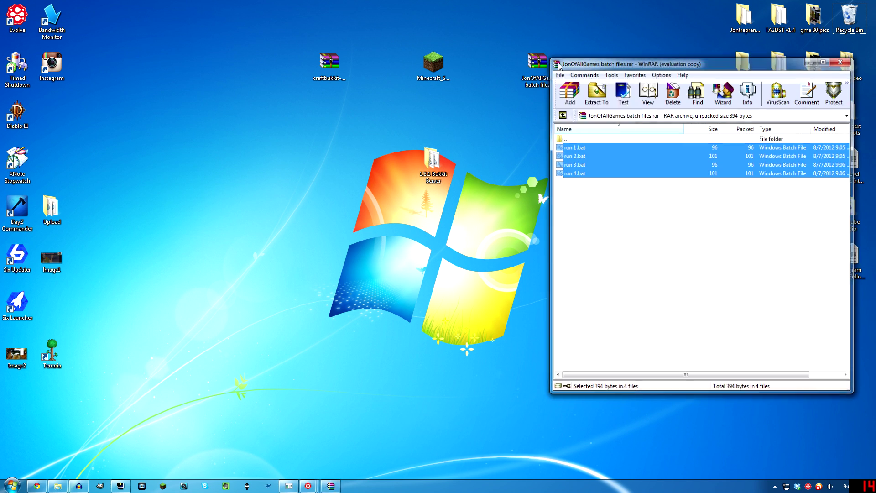
{"action": "double_click", "coordinate": [432, 162]}
{"action": "left_click_drag", "start_coordinate": [433, 117], "coordinate": [505, 120]}
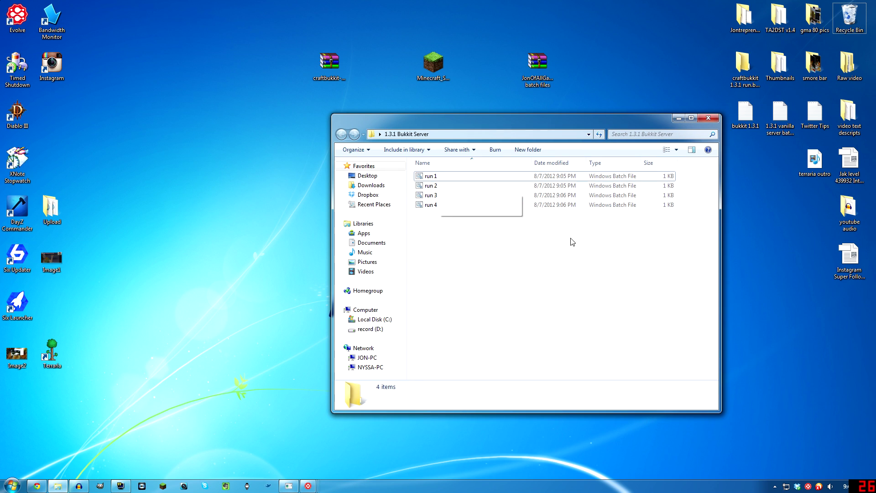
Rename the craftbukkit archive to 'craftbukkit', removing its -1.3.1-R1.0 suffix
{"action": "left_click", "coordinate": [342, 66]}
{"action": "key", "text": "F2"}
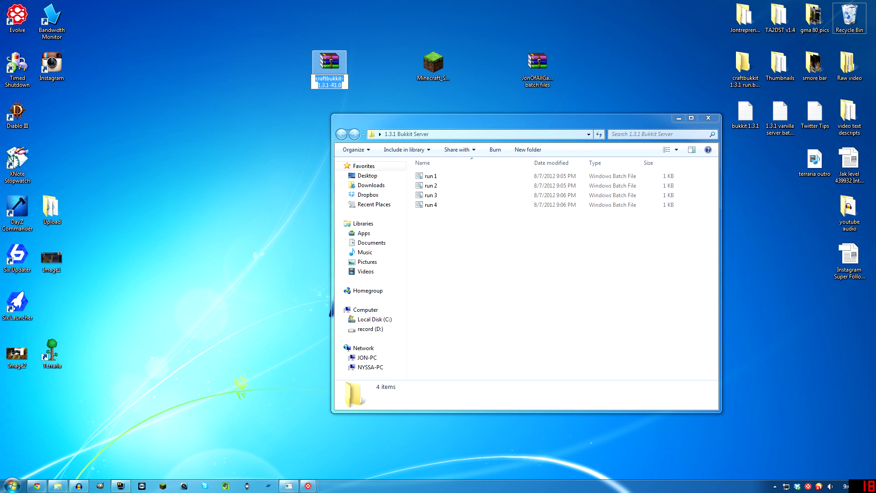
{"action": "left_click", "coordinate": [341, 79]}
{"action": "left_click_drag", "start_coordinate": [342, 79], "coordinate": [348, 91]}
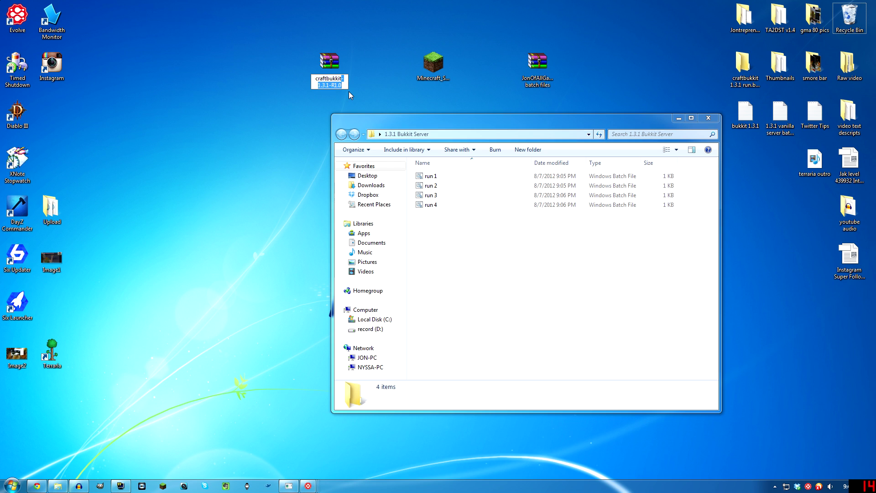
{"action": "key", "text": "BackSpace"}
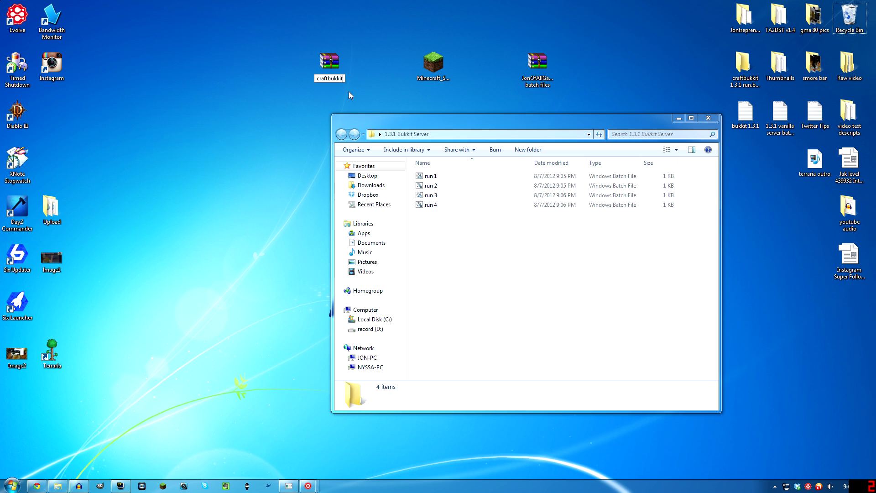
{"action": "key", "text": "Return"}
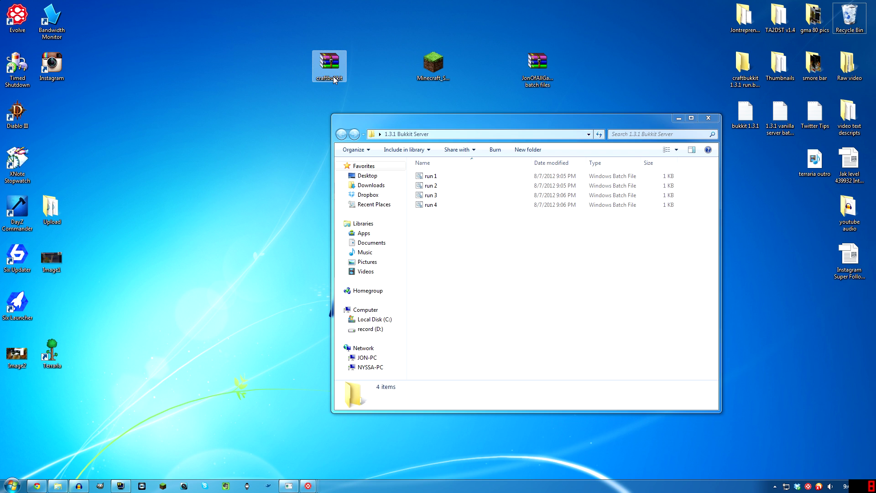
{"action": "left_click", "coordinate": [352, 102]}
Move the craftbukkit archive and Minecraft_Server into the 1.3.1 Bukkit Server folder
{"action": "left_click_drag", "start_coordinate": [332, 67], "coordinate": [445, 283]}
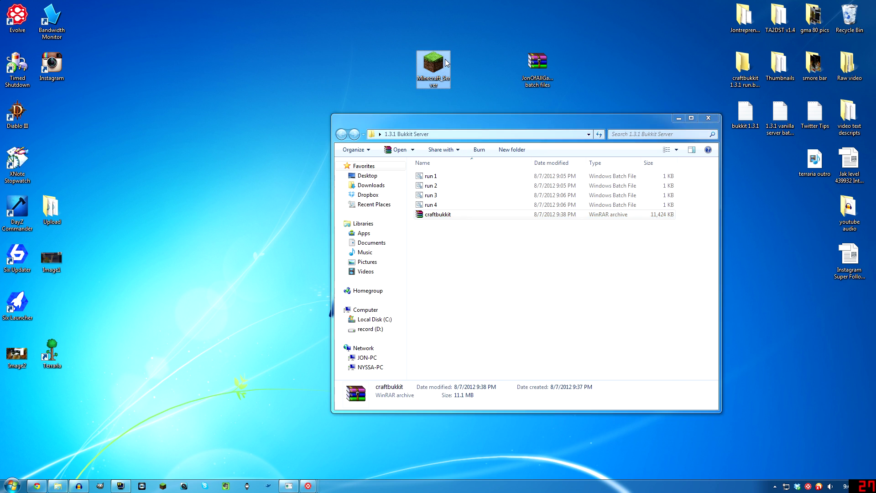
{"action": "mouse_move", "coordinate": [445, 63]}
{"action": "left_mouse_down"}
{"action": "mouse_move", "coordinate": [470, 274]}
{"action": "mouse_move", "coordinate": [458, 275]}
{"action": "left_mouse_up"}
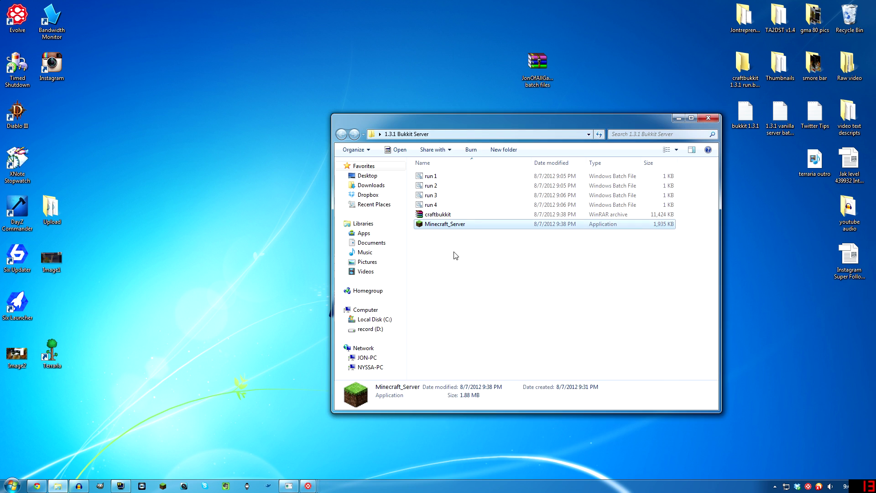
{"action": "left_click", "coordinate": [458, 274]}
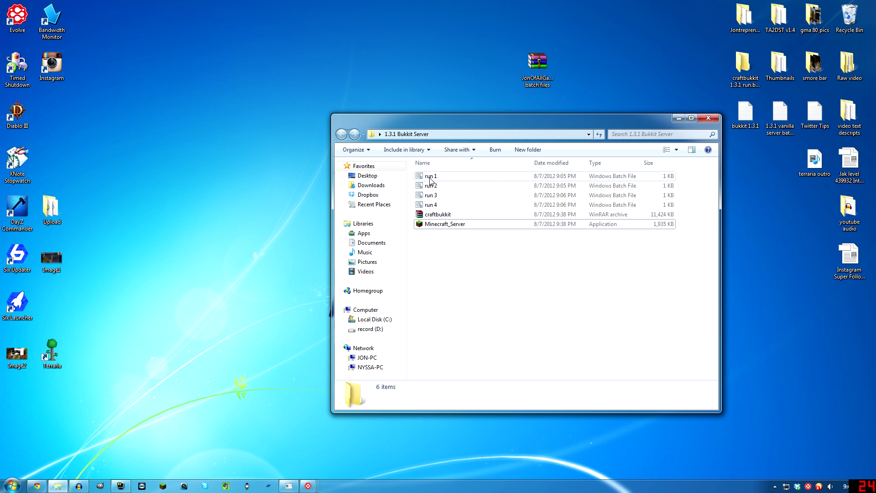
Try the run 3 batch file and close its failed console
{"action": "double_click", "coordinate": [431, 195]}
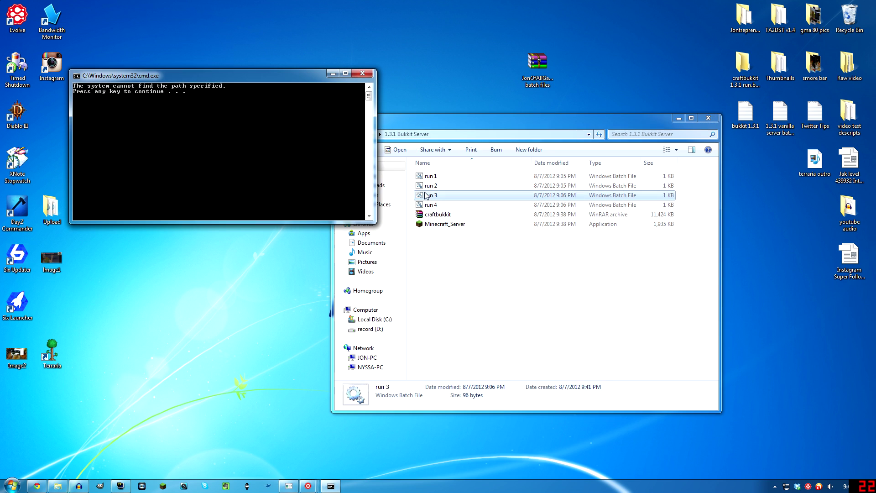
{"action": "left_click_drag", "start_coordinate": [117, 77], "coordinate": [256, 77]}
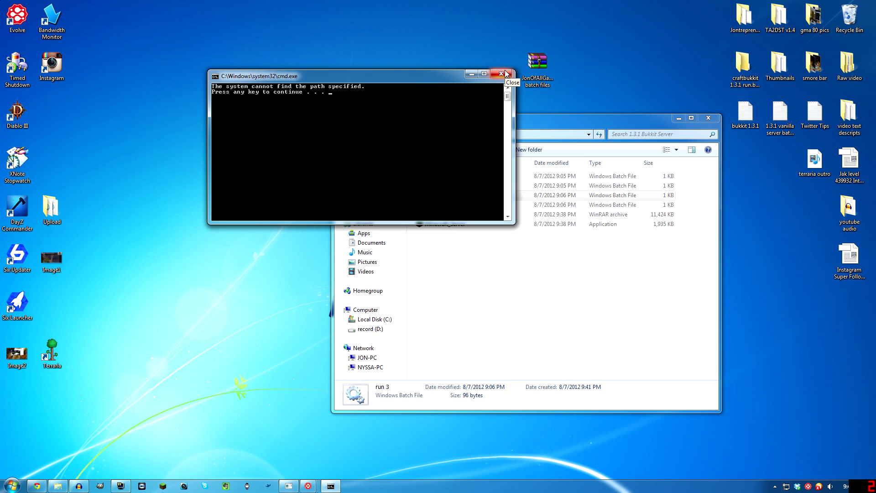
{"action": "left_click", "coordinate": [505, 71]}
Start the server with run 1, enlarge its console, then shut it down with 'stop'
{"action": "double_click", "coordinate": [432, 178]}
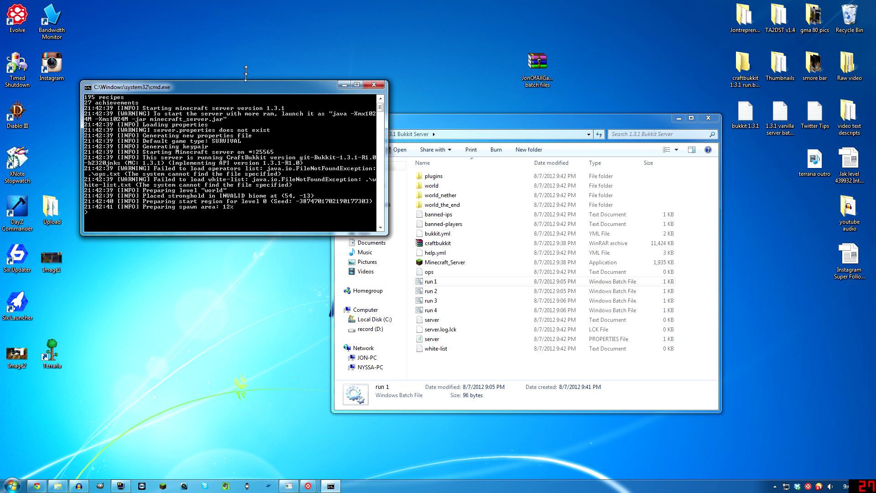
{"action": "left_click_drag", "start_coordinate": [246, 73], "coordinate": [246, 19]}
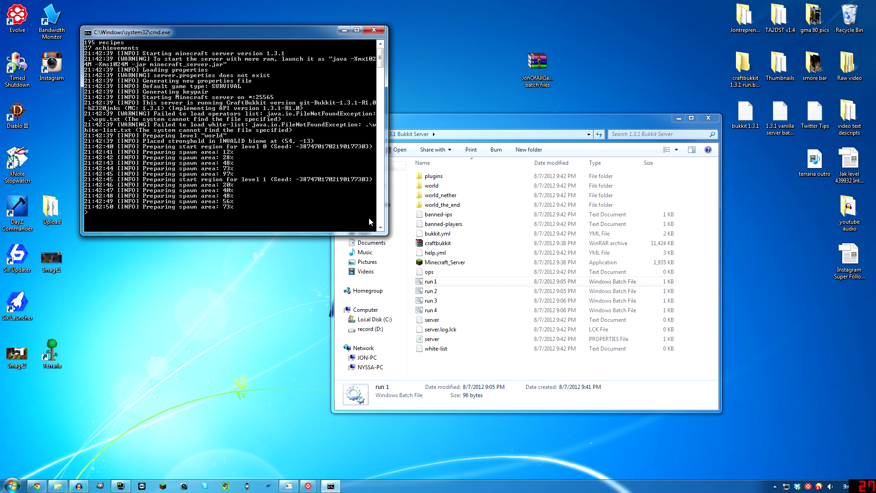
{"action": "left_click_drag", "start_coordinate": [264, 234], "coordinate": [265, 274]}
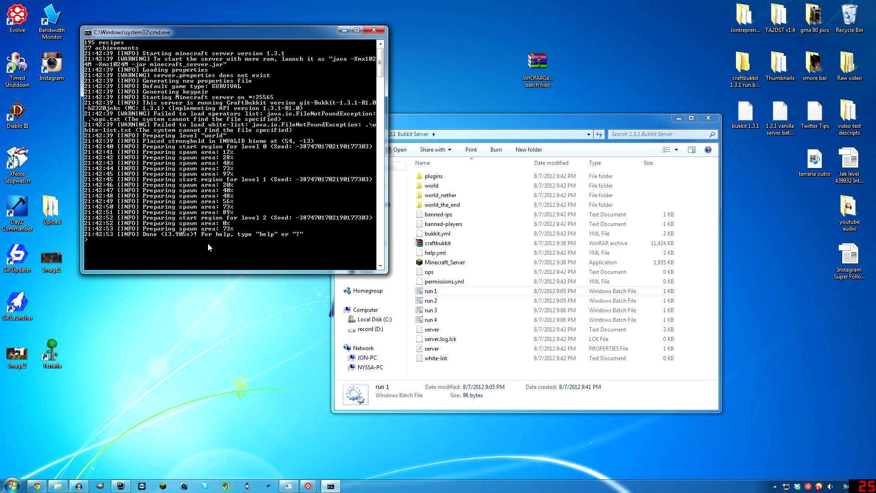
{"action": "type", "text": "stop"}
{"action": "key", "text": "Return"}
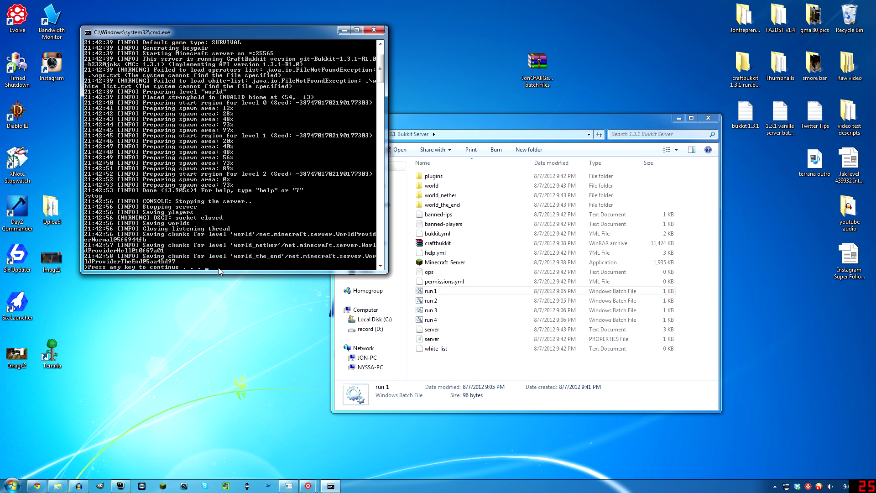
{"action": "key", "text": "Return"}
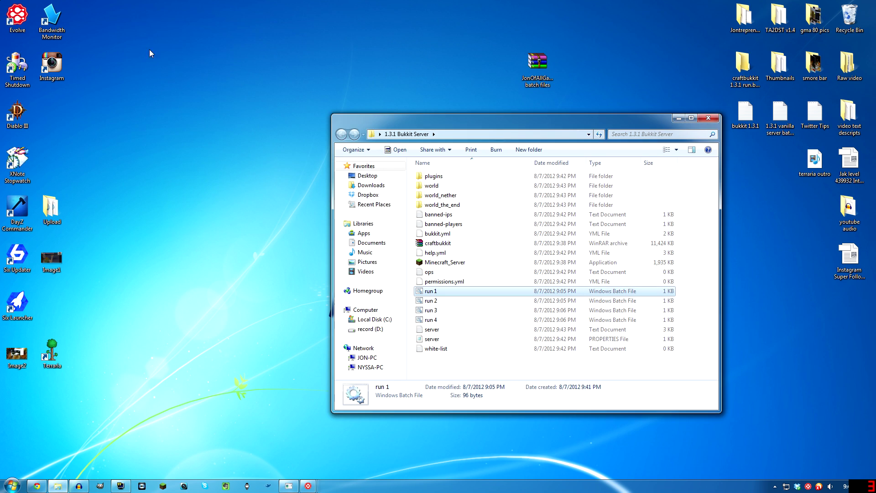
Permanently delete the run 2, run 3 and run 4 batch files
{"action": "left_click", "coordinate": [437, 303]}
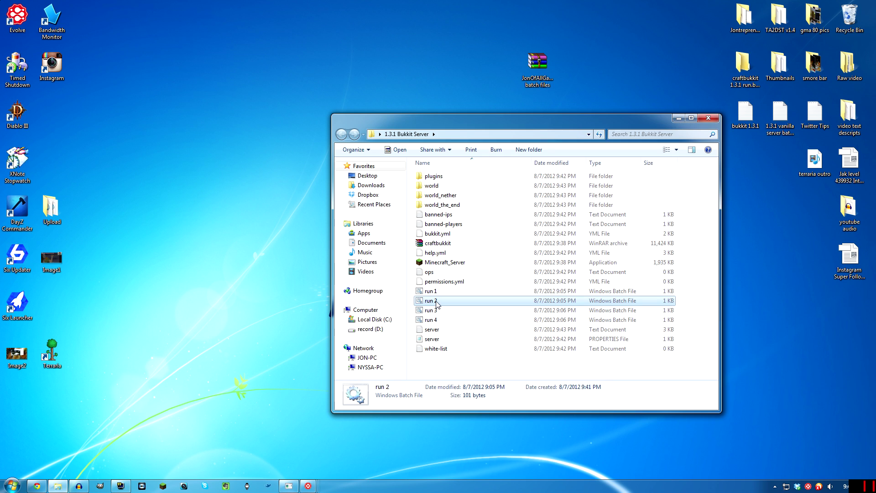
{"action": "key", "text": "shift+Down"}
{"action": "key", "text": "shift+Down"}
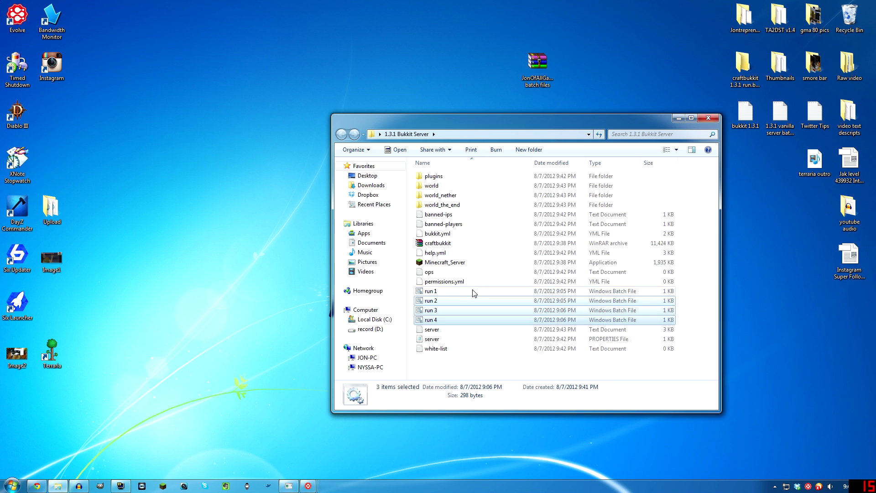
{"action": "key", "text": "shift+Delete"}
{"action": "key", "text": "Return"}
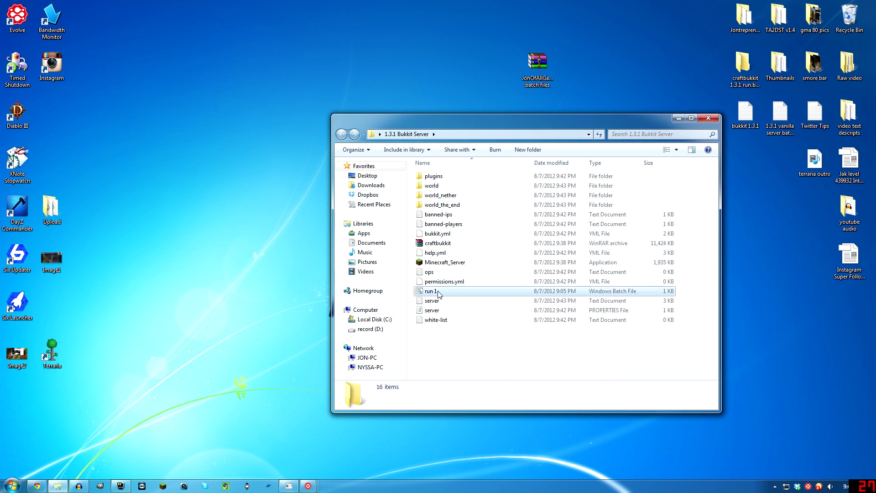
Launch the CraftBukkit server with run 1 and reposition its console window
{"action": "left_click", "coordinate": [438, 293]}
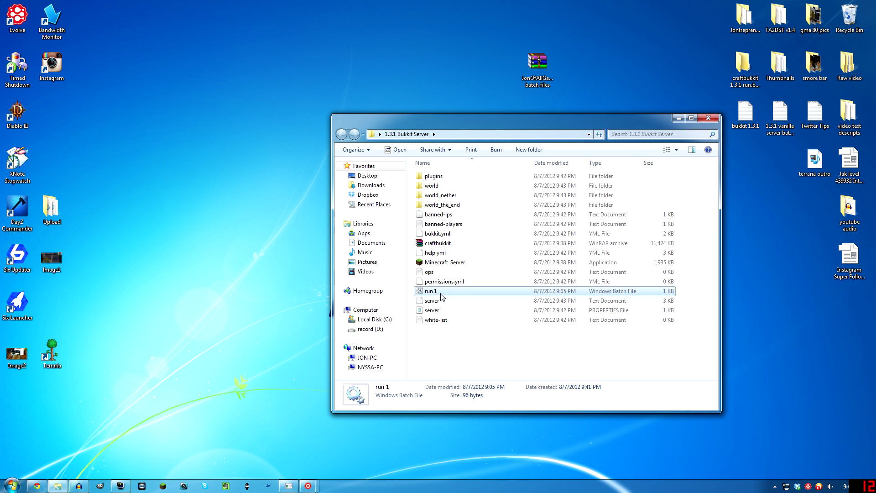
{"action": "key", "text": "Up"}
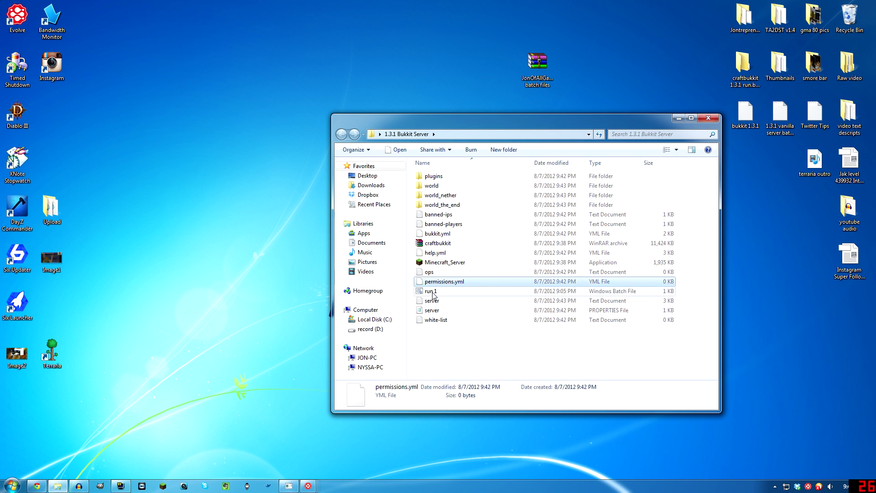
{"action": "left_click", "coordinate": [432, 292]}
{"action": "double_click", "coordinate": [433, 295]}
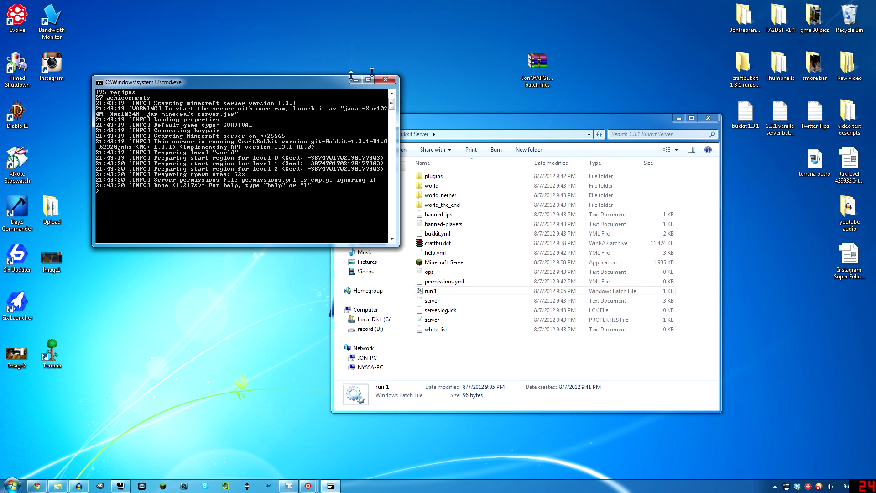
{"action": "mouse_move", "coordinate": [289, 91]}
{"action": "left_mouse_down"}
{"action": "mouse_move", "coordinate": [434, 95]}
{"action": "mouse_move", "coordinate": [425, 102]}
{"action": "left_mouse_up"}
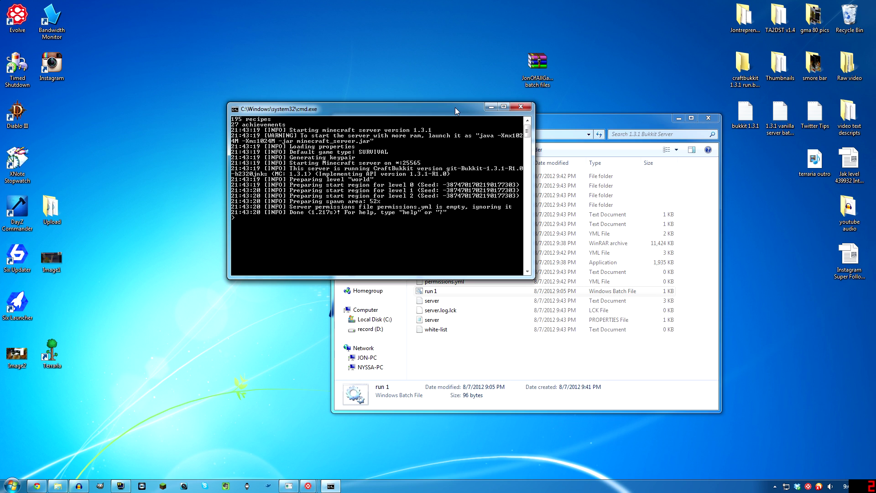
{"action": "left_click", "coordinate": [37, 485]}
Switch to the Evolve welcome tab, close Chrome, and move the server console aside
{"action": "left_click", "coordinate": [408, 6]}
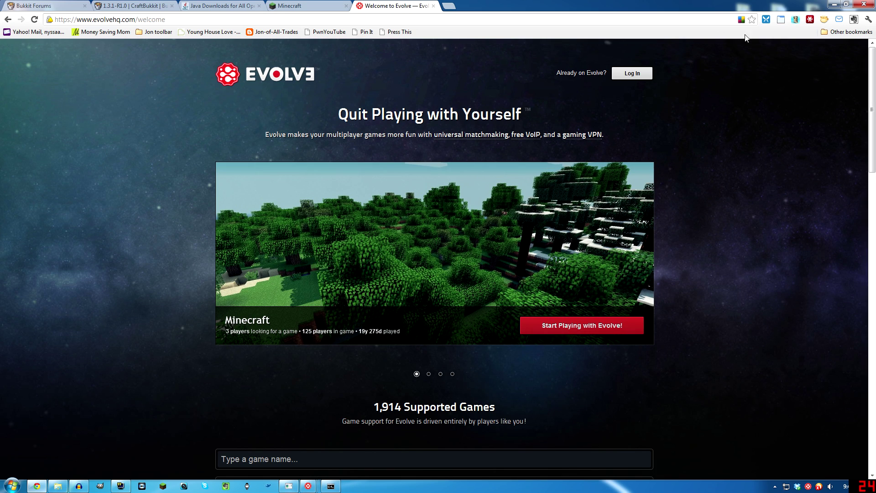
{"action": "left_click", "coordinate": [862, 5]}
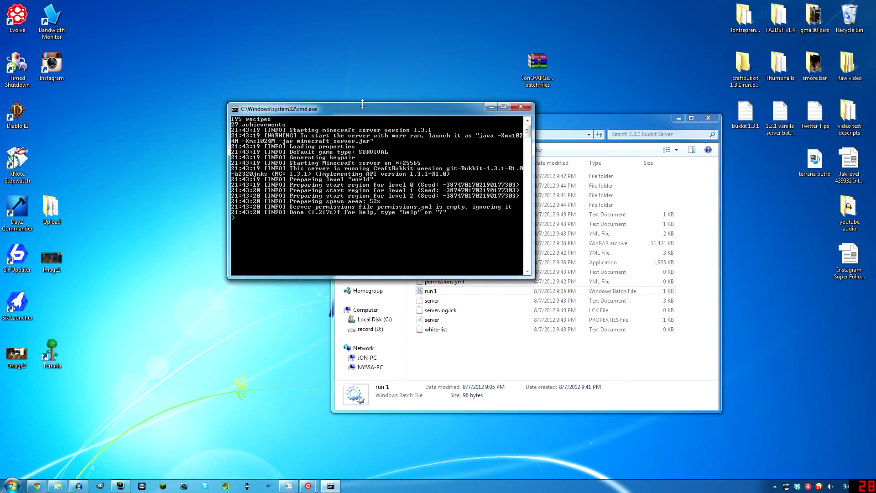
{"action": "left_click_drag", "start_coordinate": [357, 110], "coordinate": [240, 128]}
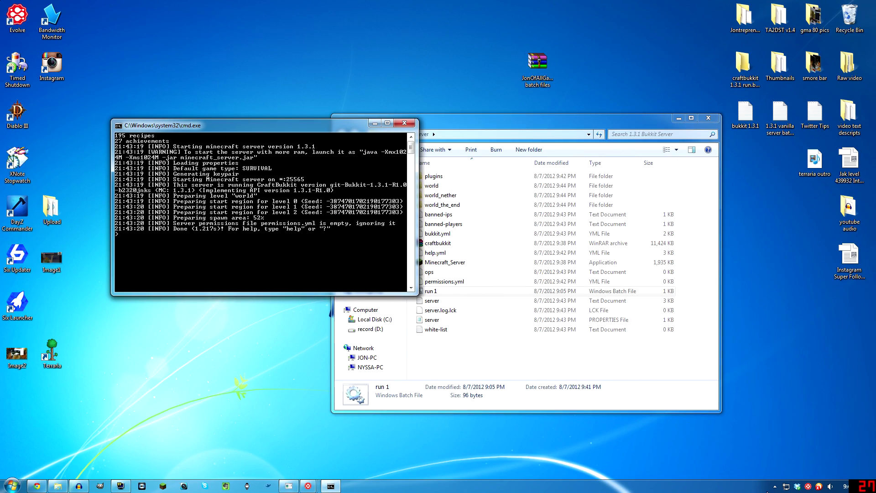
Restore the main Evolve window from the taskbar and move it up and left
{"action": "left_click", "coordinate": [807, 488]}
{"action": "right_click", "coordinate": [807, 487]}
{"action": "left_click", "coordinate": [308, 486]}
{"action": "left_click", "coordinate": [359, 456]}
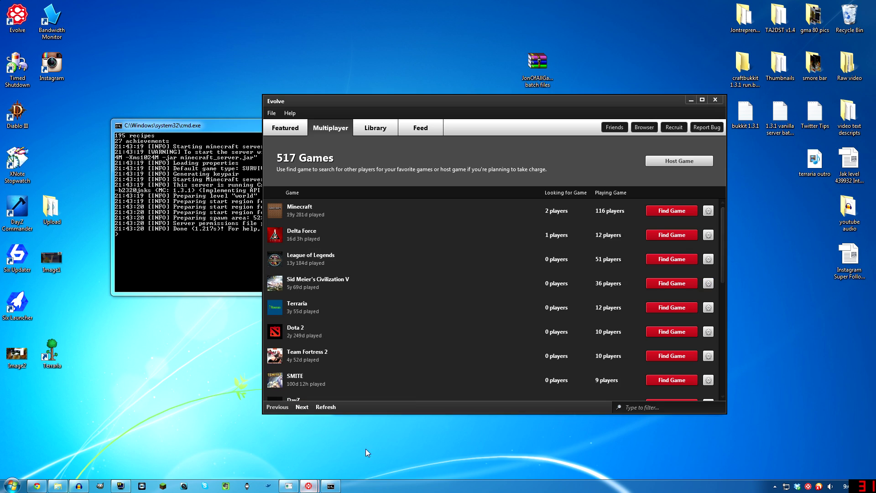
{"action": "left_click_drag", "start_coordinate": [413, 94], "coordinate": [337, 49]}
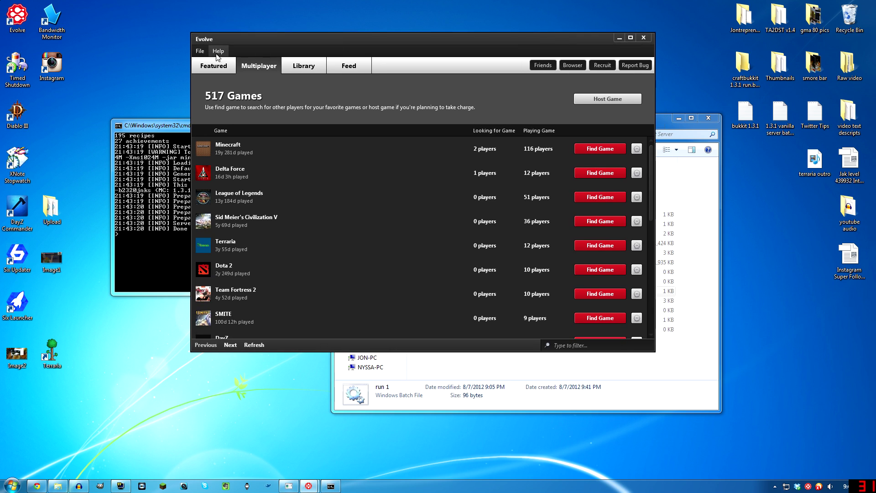
Check the Features tab in Evolve's File > Preferences, then leave it
{"action": "left_click", "coordinate": [200, 51]}
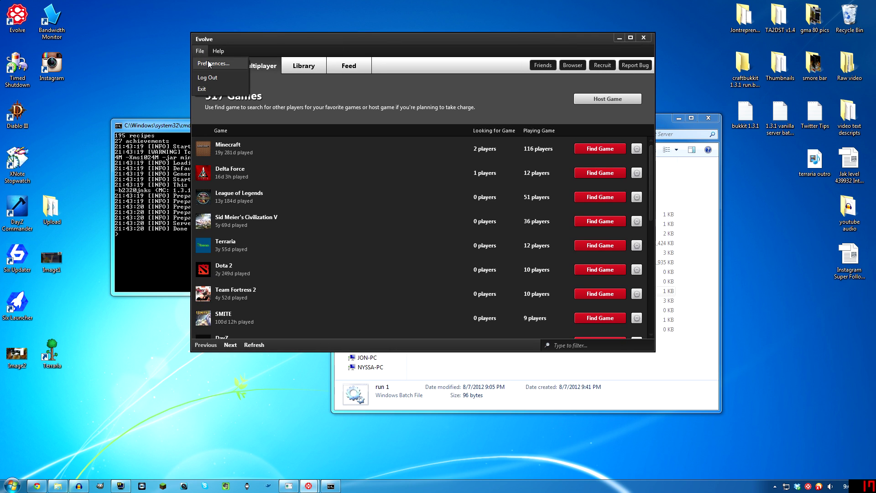
{"action": "left_click", "coordinate": [209, 64]}
{"action": "left_click", "coordinate": [391, 119]}
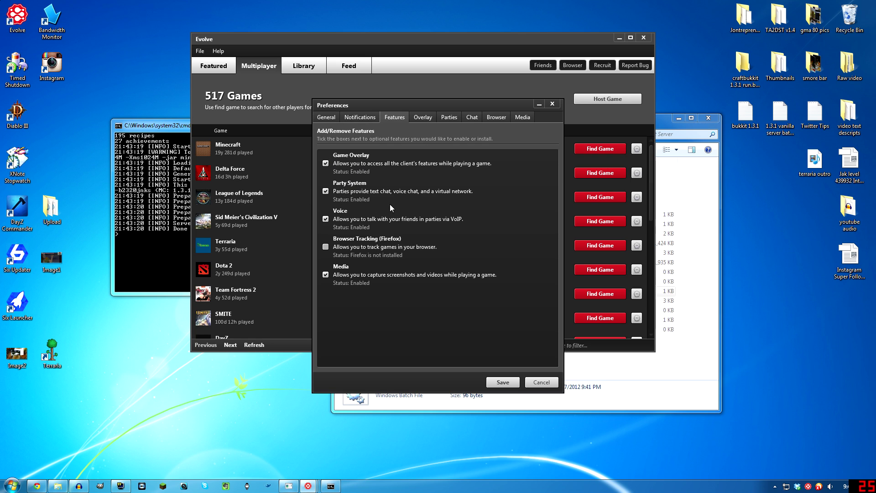
{"action": "left_click", "coordinate": [333, 118]}
Close Preferences, open the Evolve Friends list and arrange both windows side by side
{"action": "left_click", "coordinate": [551, 105]}
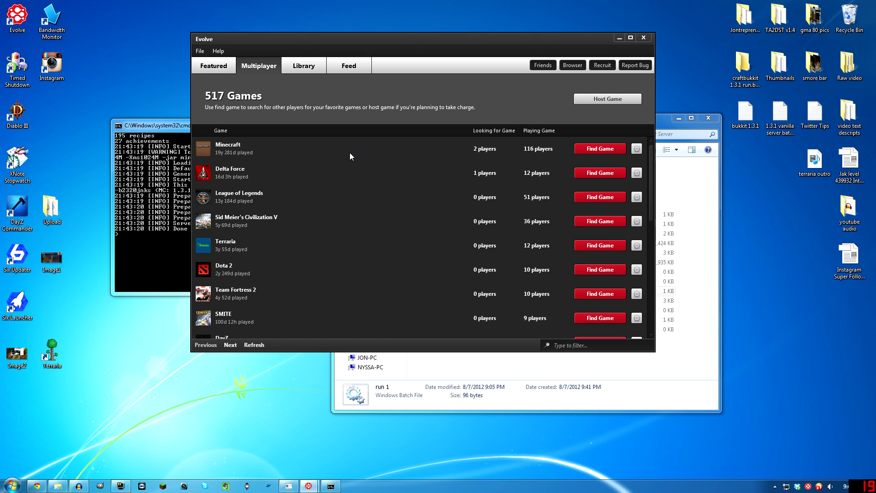
{"action": "left_click", "coordinate": [543, 65]}
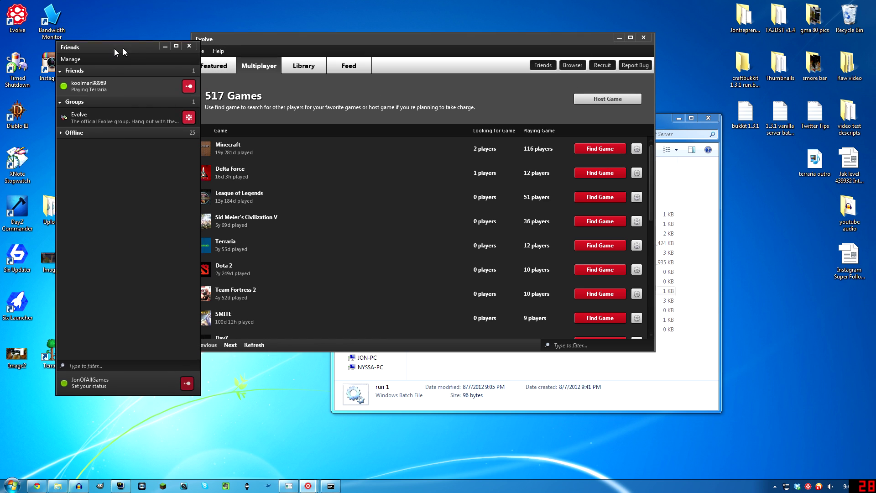
{"action": "left_click_drag", "start_coordinate": [115, 49], "coordinate": [84, 45]}
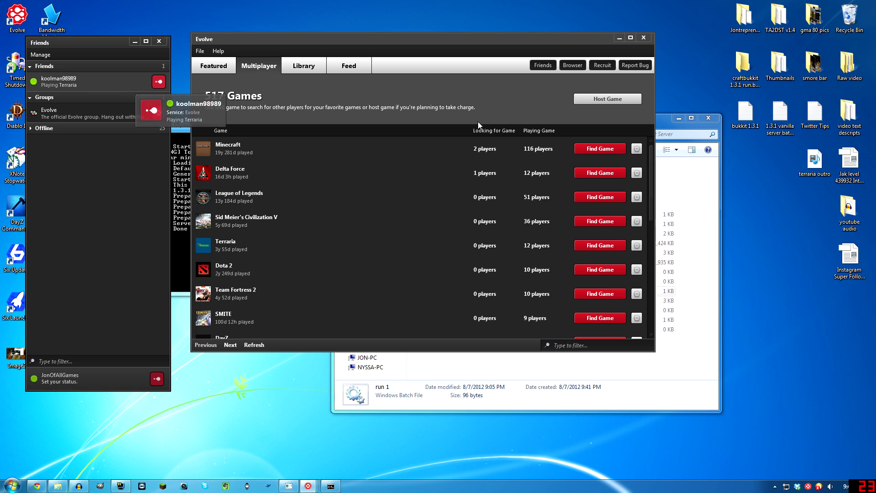
{"action": "left_click", "coordinate": [266, 70]}
{"action": "left_click_drag", "start_coordinate": [292, 42], "coordinate": [312, 48]}
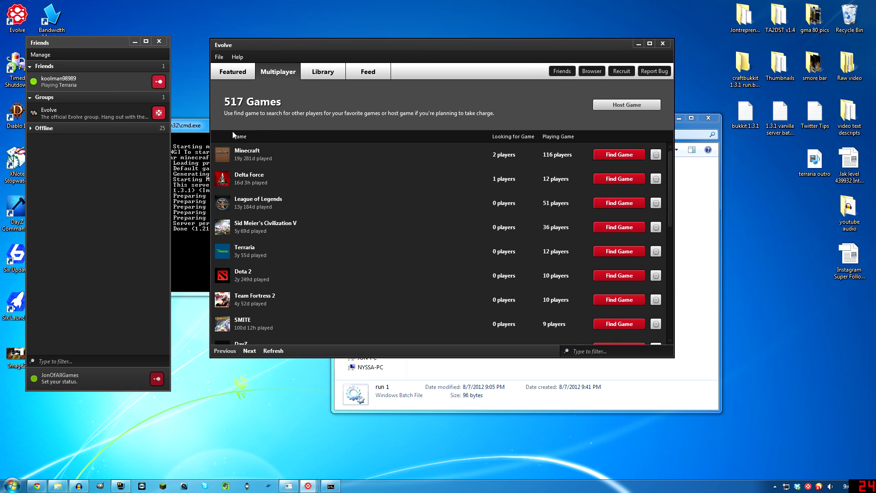
Host a Private Party, then close its party window and all its chat tabs
{"action": "left_click", "coordinate": [638, 111]}
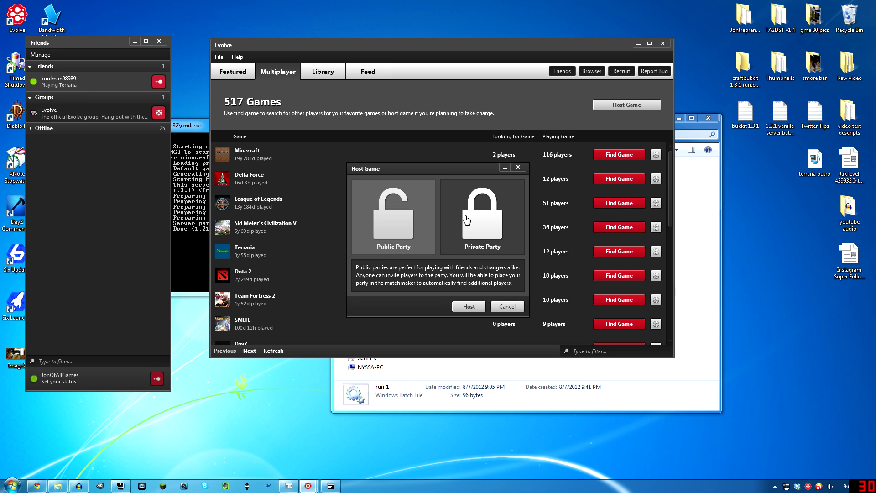
{"action": "left_click", "coordinate": [466, 219]}
{"action": "left_click", "coordinate": [469, 306]}
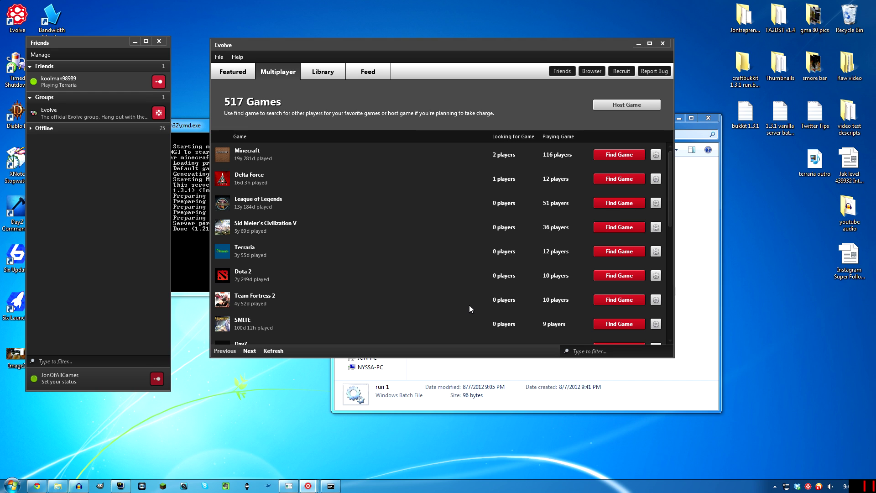
{"action": "left_click_drag", "start_coordinate": [317, 80], "coordinate": [496, 79]}
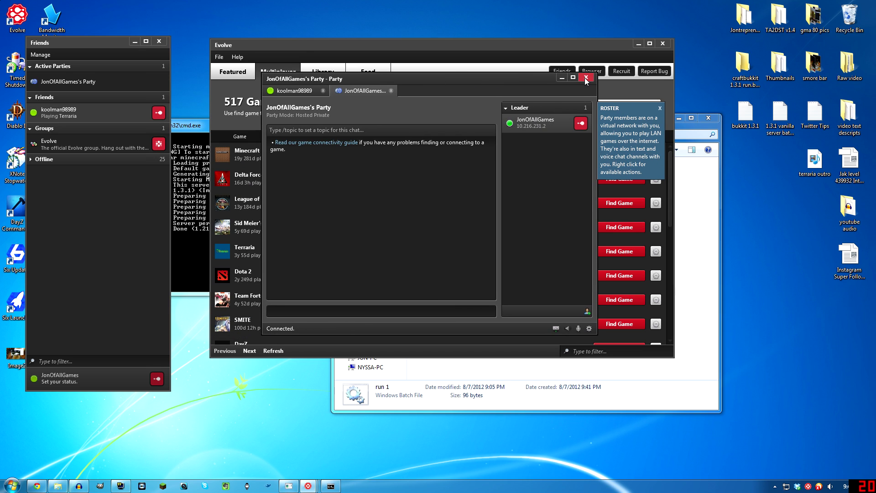
{"action": "left_click_drag", "start_coordinate": [492, 80], "coordinate": [475, 32]}
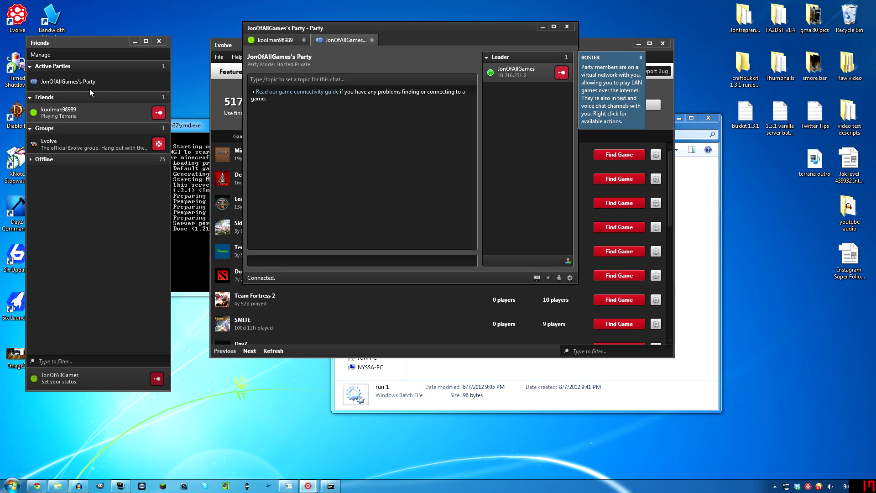
{"action": "left_click", "coordinate": [567, 27]}
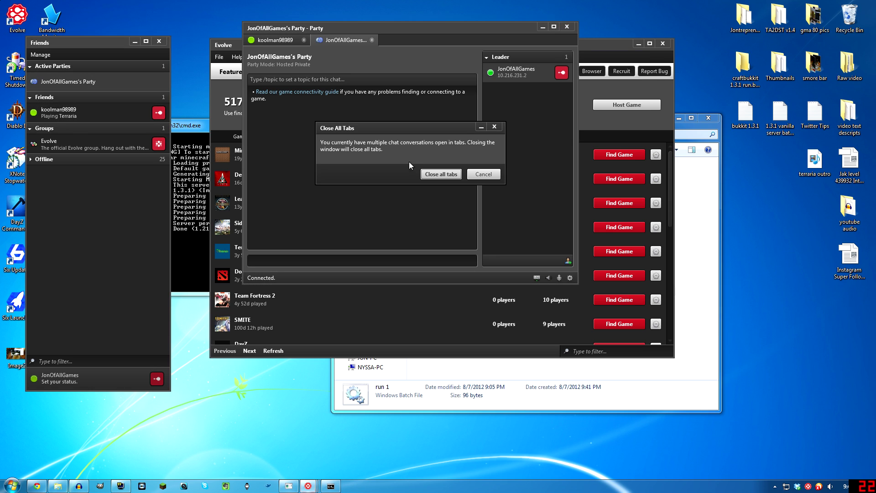
{"action": "left_click", "coordinate": [433, 174]}
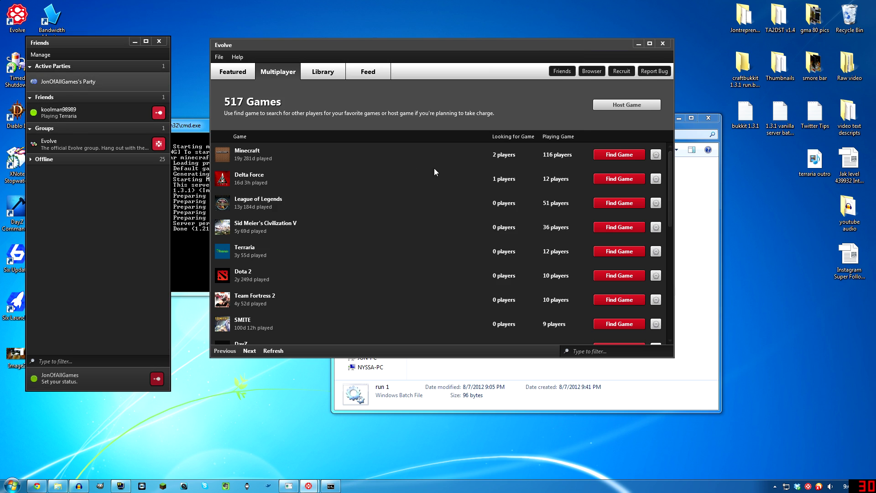
Reopen the private party window from the Friends list's Active Parties
{"action": "left_click_drag", "start_coordinate": [67, 43], "coordinate": [89, 39]}
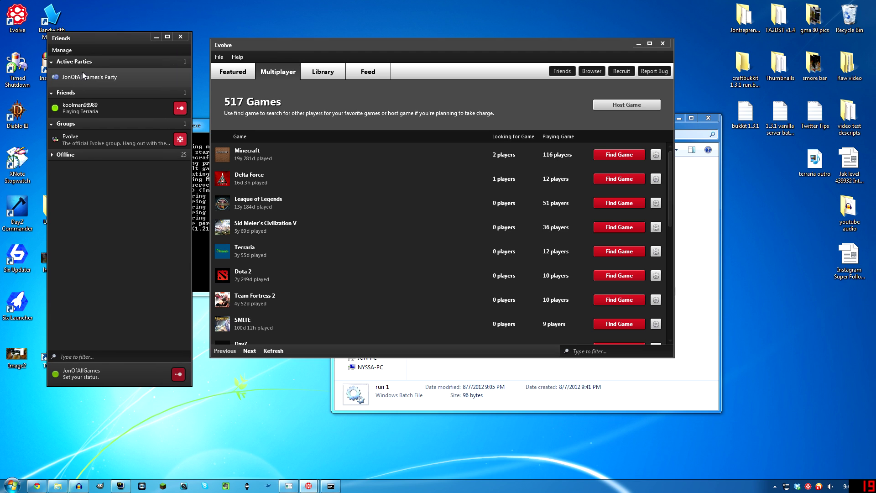
{"action": "right_click", "coordinate": [78, 81]}
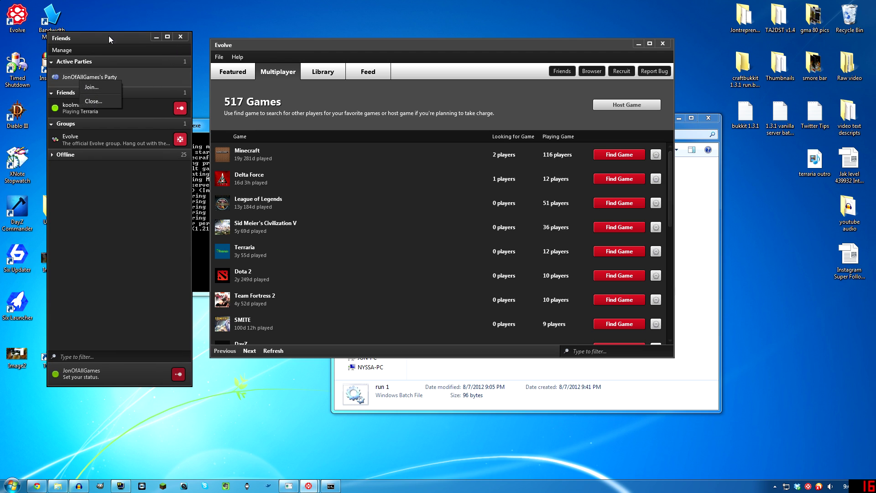
{"action": "left_click", "coordinate": [103, 78]}
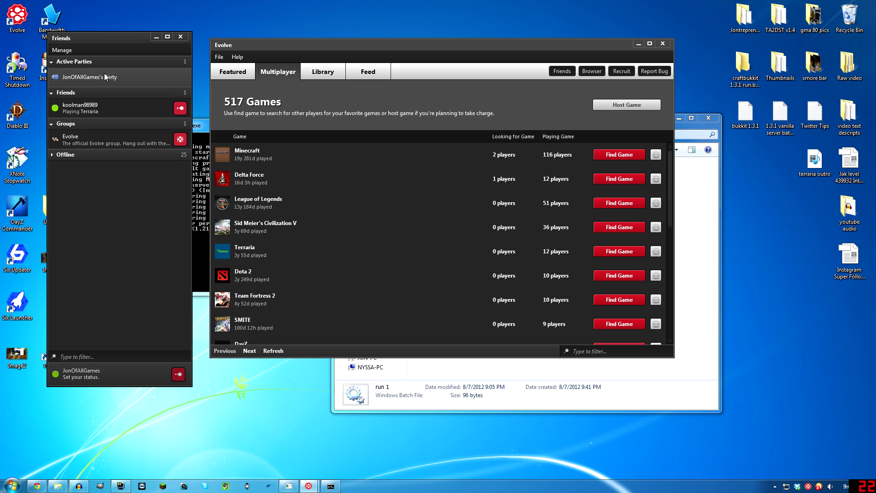
{"action": "double_click", "coordinate": [104, 74]}
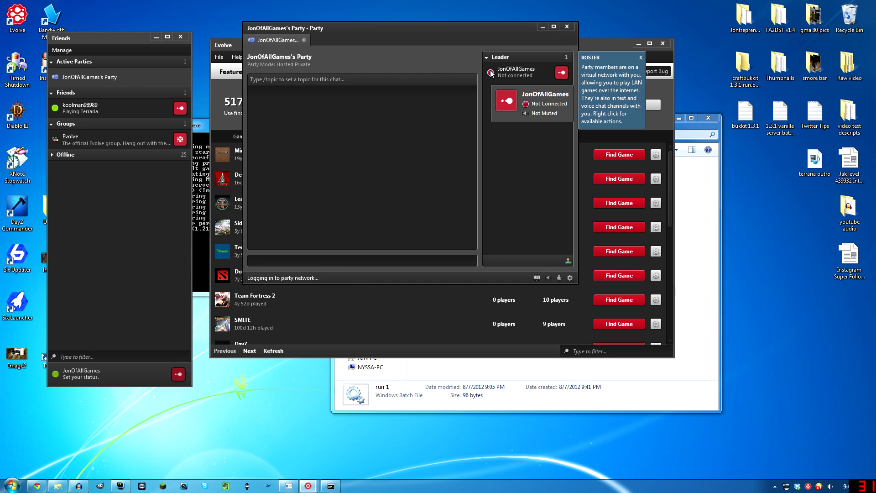
Move the private party window to the top of the screen while it connects
{"action": "left_click_drag", "start_coordinate": [381, 32], "coordinate": [411, 27]}
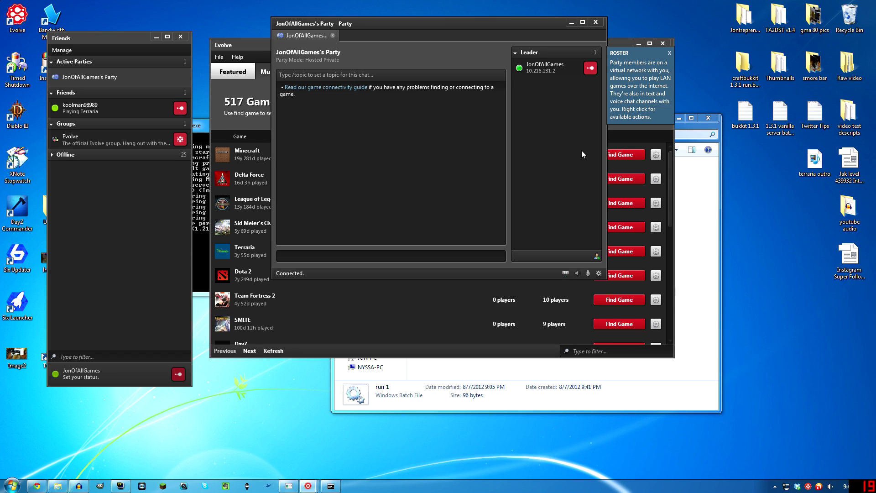
{"action": "mouse_move", "coordinate": [440, 23]}
{"action": "left_mouse_down"}
{"action": "mouse_move", "coordinate": [495, 23]}
{"action": "mouse_move", "coordinate": [432, 16]}
{"action": "left_mouse_up"}
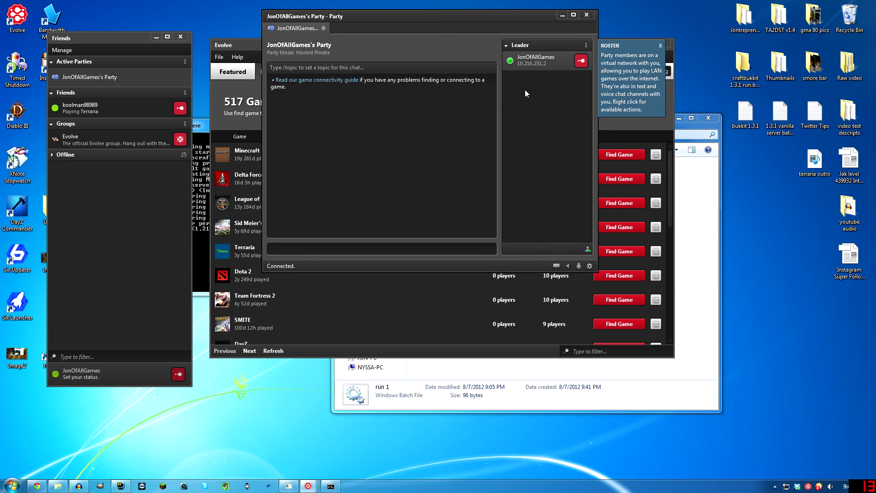
{"action": "mouse_move", "coordinate": [530, 65]}
{"action": "left_click_drag", "start_coordinate": [504, 15], "coordinate": [496, 9]}
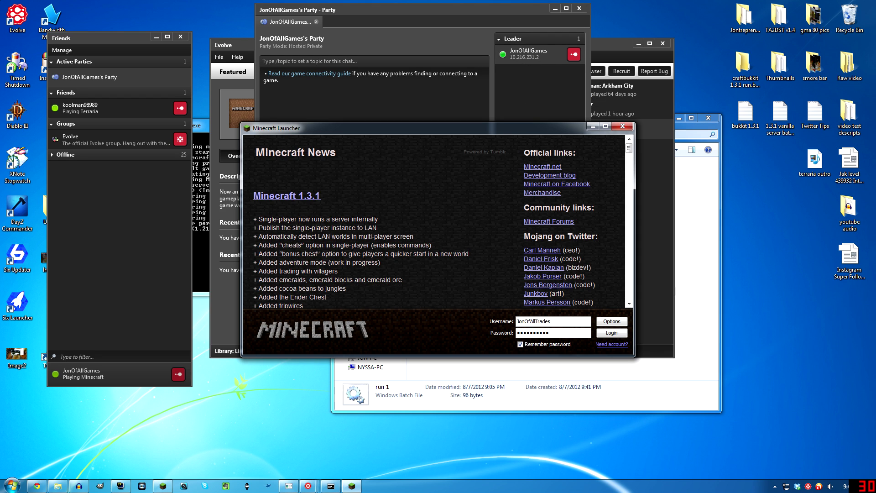
Search the Bukkit Server folder for '10.216.231.2'
{"action": "left_click", "coordinate": [677, 124]}
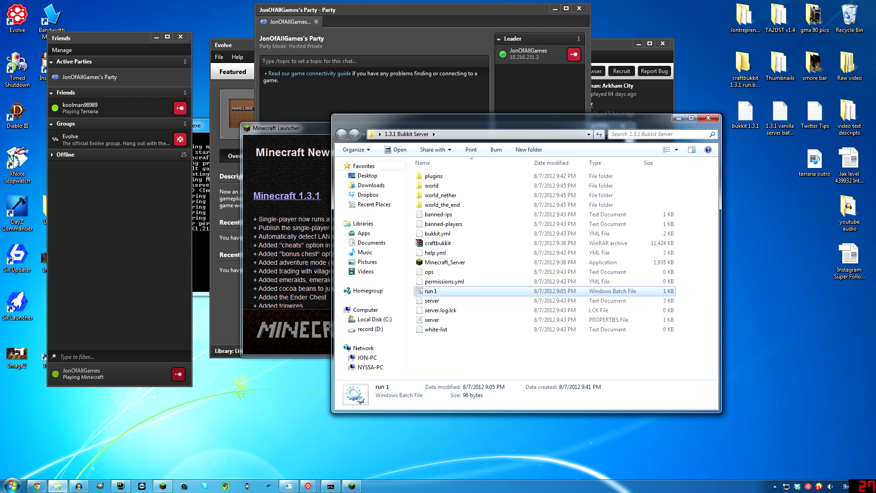
{"action": "left_click", "coordinate": [659, 134]}
{"action": "type", "text": "10"}
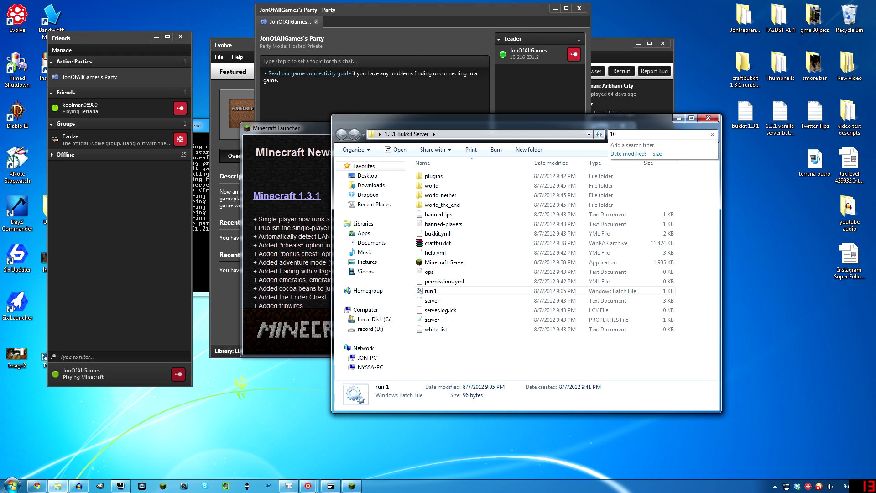
{"action": "type", "text": ".216.231.2"}
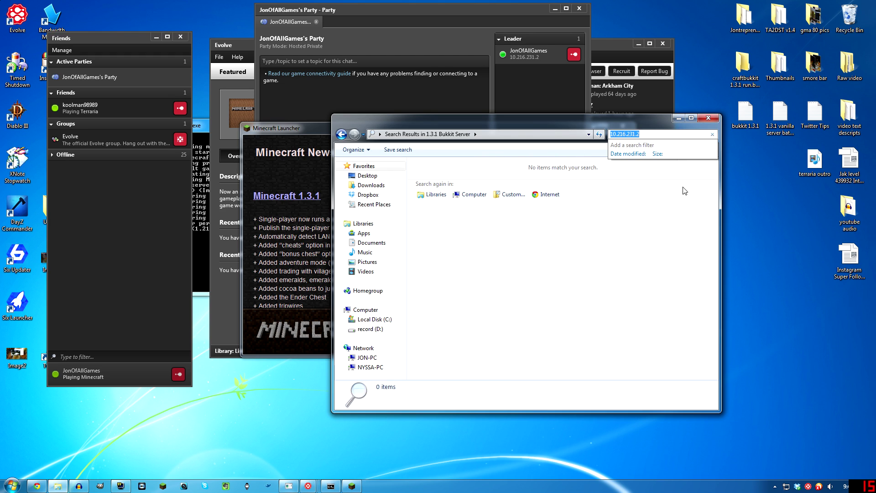
Log into Minecraft and add a Multiplayer server entry with the pasted address 10.216.231.2
{"action": "left_click", "coordinate": [316, 136]}
{"action": "left_click", "coordinate": [598, 333]}
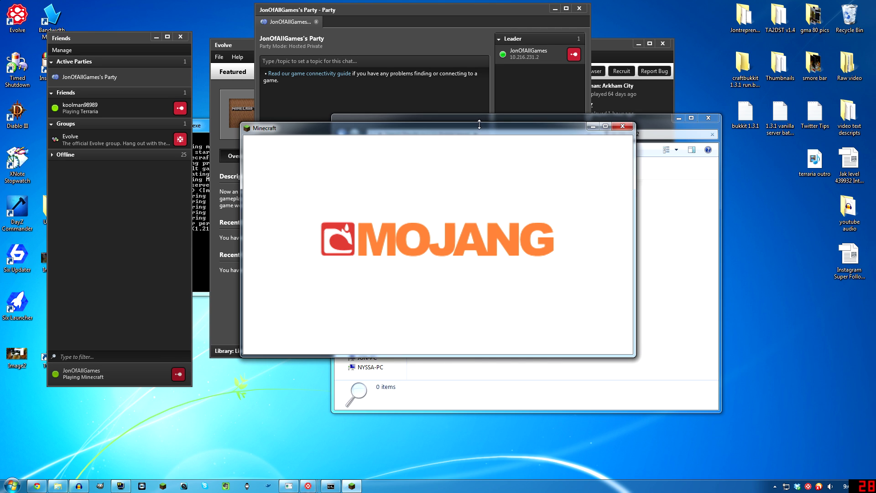
{"action": "left_click", "coordinate": [451, 266]}
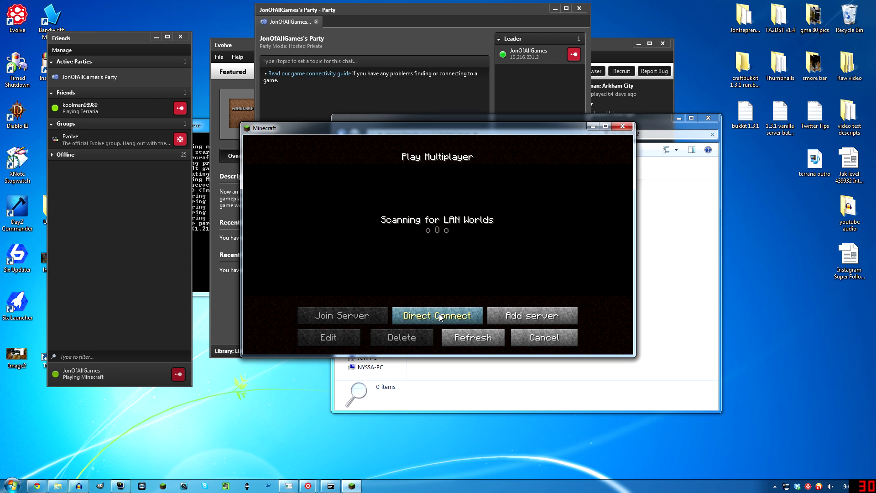
{"action": "left_click", "coordinate": [524, 315]}
{"action": "left_click", "coordinate": [443, 254]}
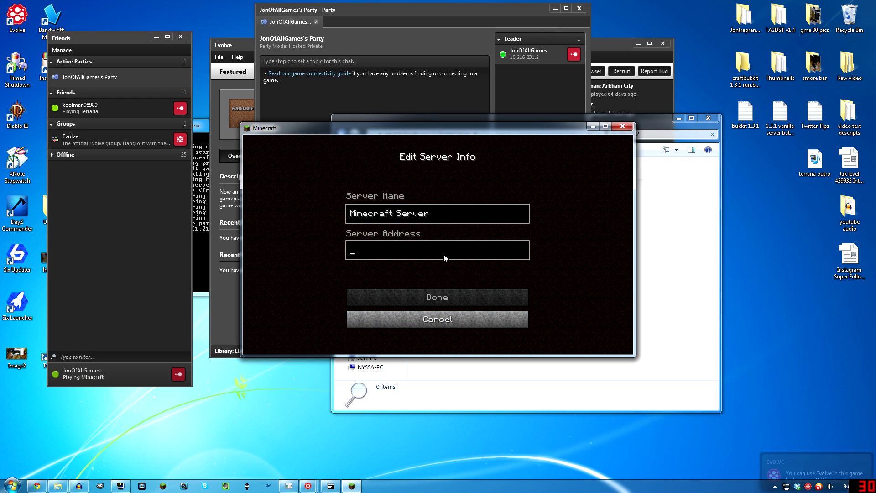
{"action": "type", "text": "10.216.231.2"}
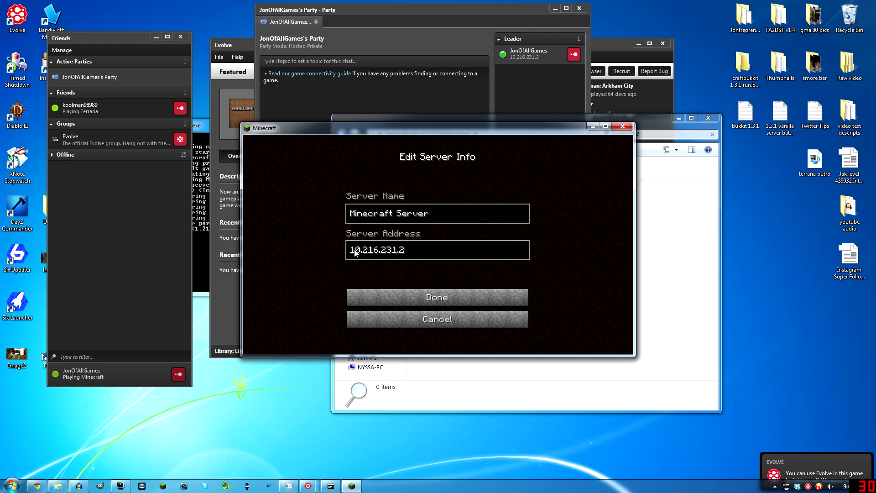
{"action": "left_click", "coordinate": [437, 304]}
{"action": "left_click", "coordinate": [382, 214]}
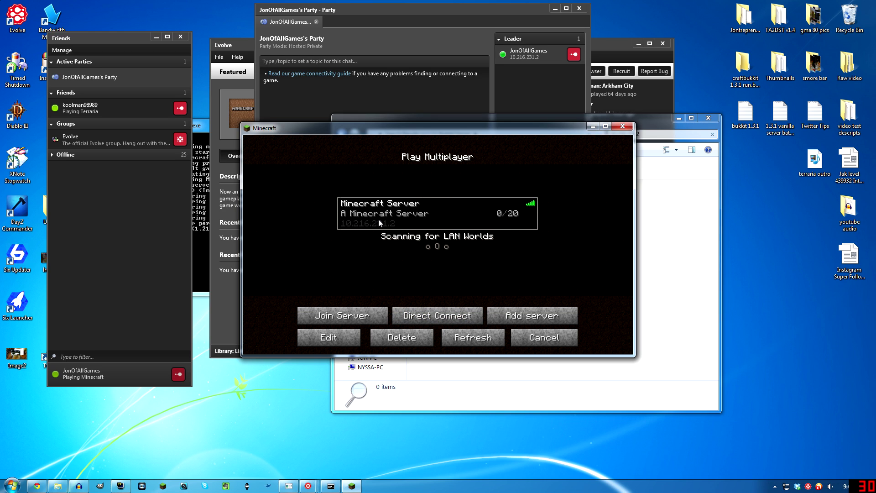
Direct connect to 'localhost', join the server, then open the in-game menu
{"action": "left_click", "coordinate": [430, 316]}
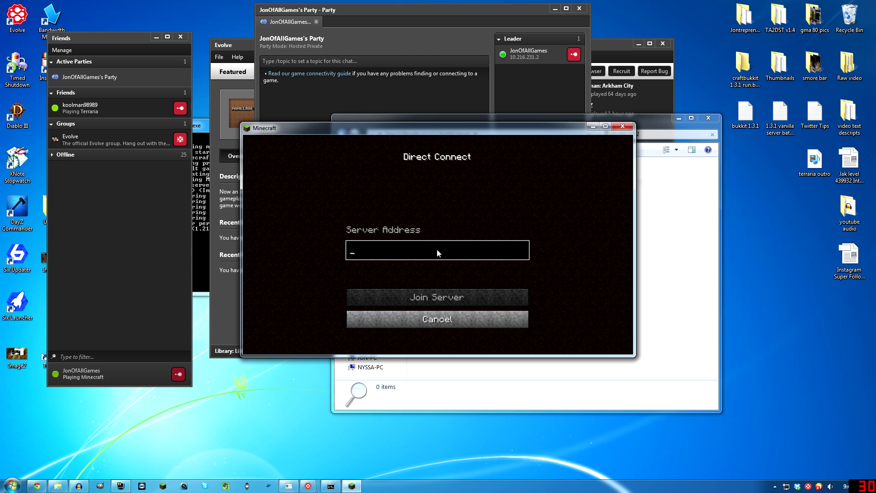
{"action": "type", "text": "localhost"}
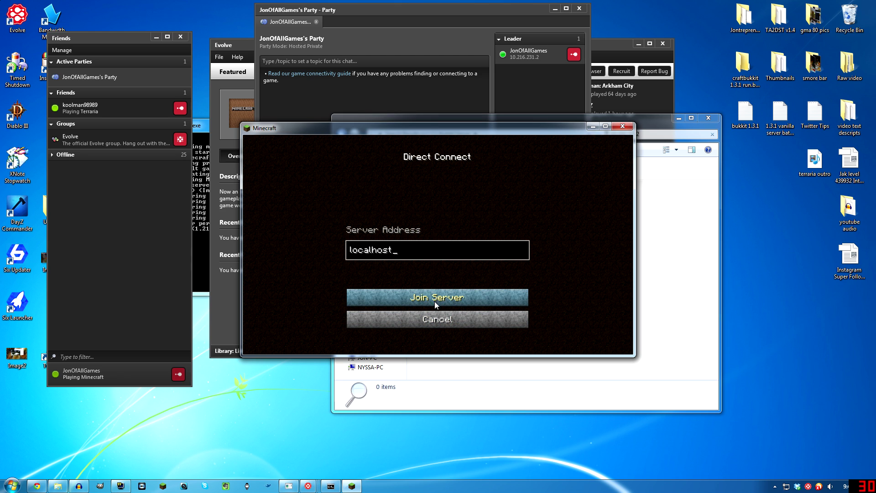
{"action": "left_click", "coordinate": [459, 296]}
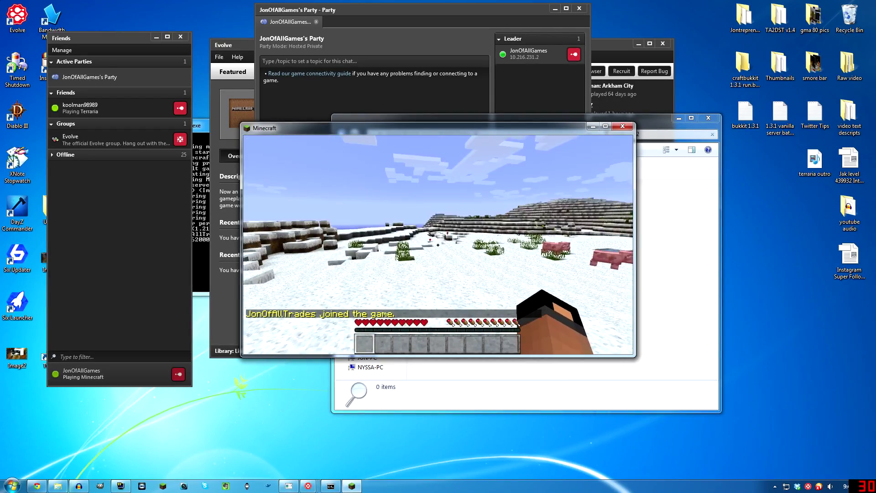
{"action": "key", "text": "Escape"}
Quit Minecraft, shut the server down with 'stop', and close the Evolve party window
{"action": "left_click", "coordinate": [450, 292]}
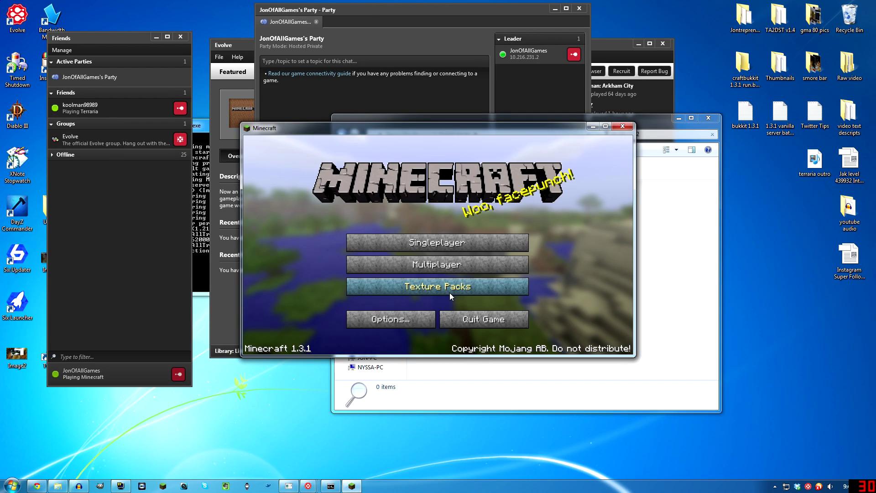
{"action": "left_click", "coordinate": [497, 316]}
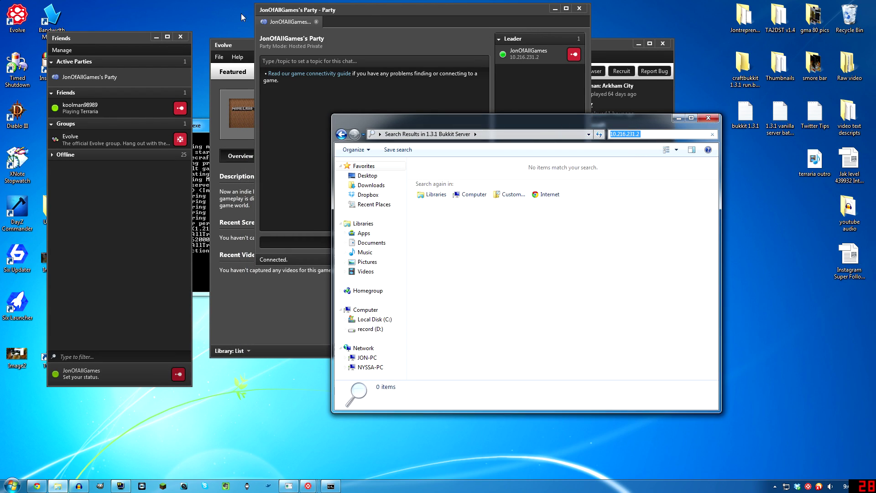
{"action": "left_click", "coordinate": [199, 126]}
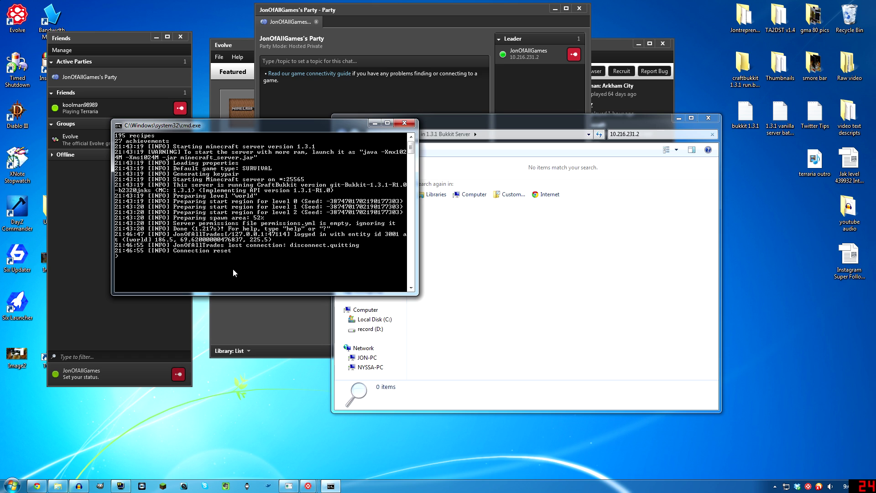
{"action": "type", "text": "stop"}
{"action": "key", "text": "Return"}
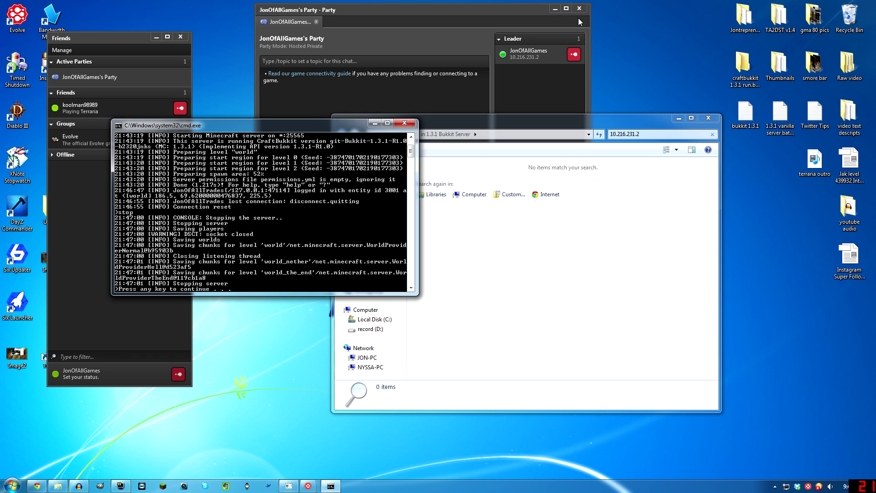
{"action": "left_click", "coordinate": [579, 9]}
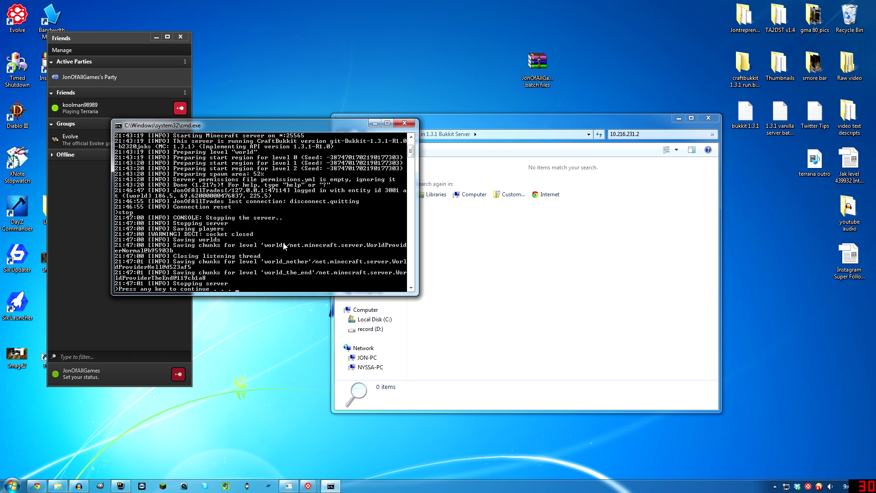
{"action": "key", "text": "Return"}
In the 1.3.1 Bukkit Server folder, delete world, world_nether and world_the_end
{"action": "left_click_drag", "start_coordinate": [450, 124], "coordinate": [501, 178]}
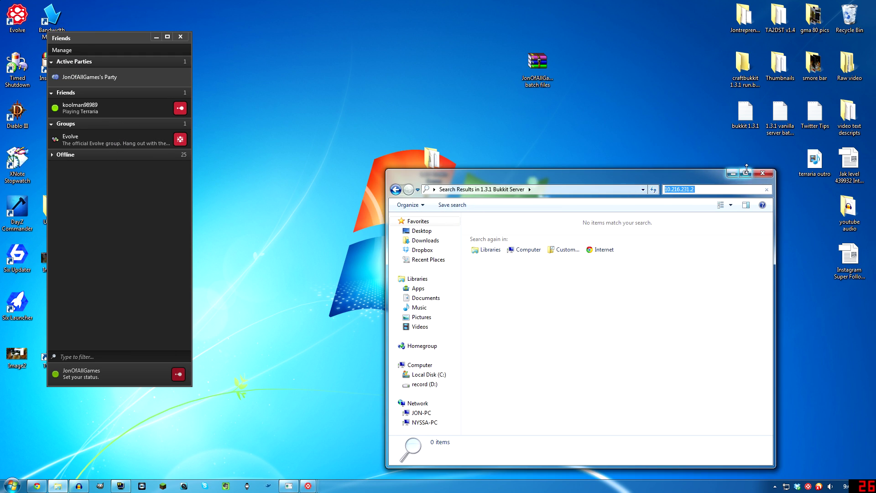
{"action": "left_click", "coordinate": [765, 175]}
{"action": "double_click", "coordinate": [436, 177]}
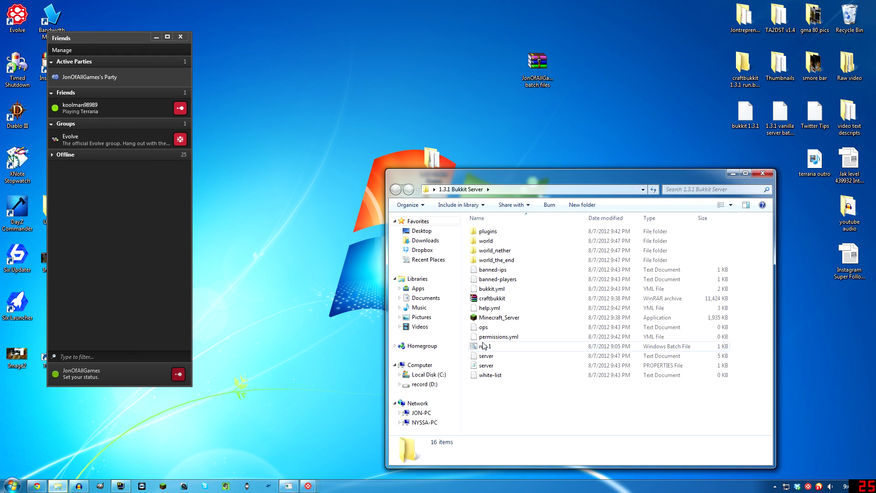
{"action": "left_click_drag", "start_coordinate": [480, 175], "coordinate": [354, 86]}
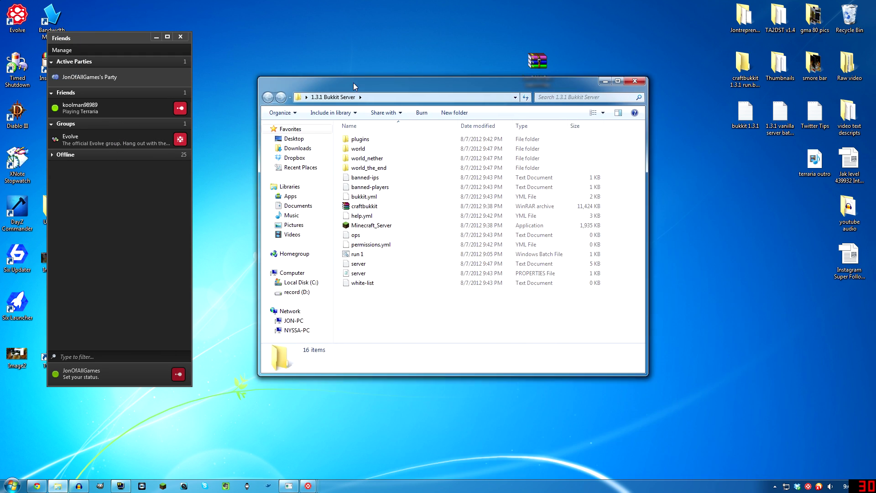
{"action": "left_click", "coordinate": [369, 153]}
{"action": "key", "text": "shift+Down"}
{"action": "key", "text": "shift+Down"}
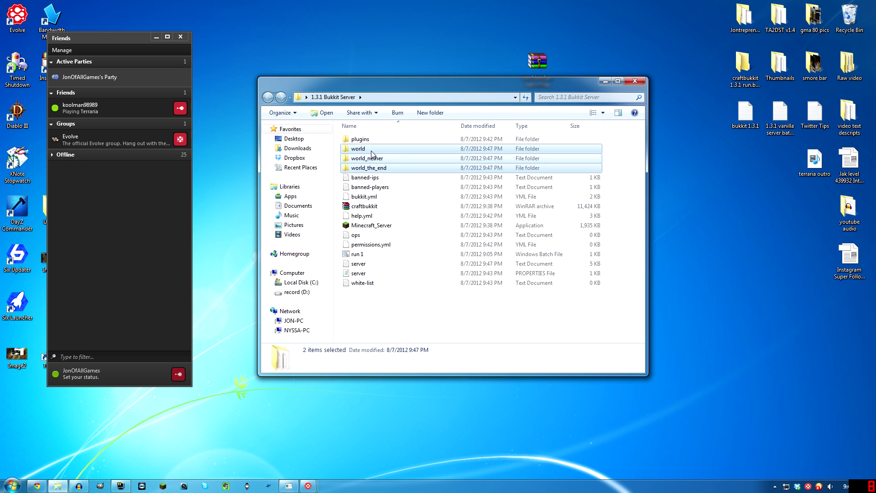
{"action": "key", "text": "Delete"}
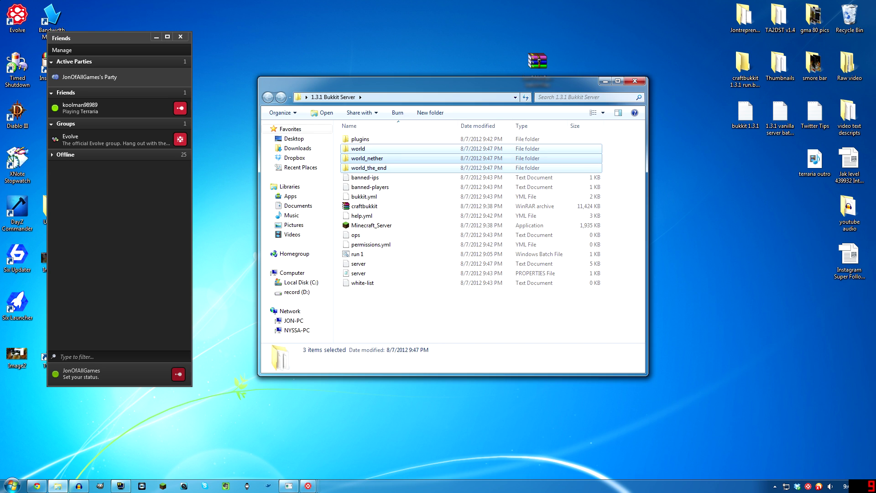
Restart the server with the run 1 batch file and minimize its console
{"action": "left_click", "coordinate": [367, 227]}
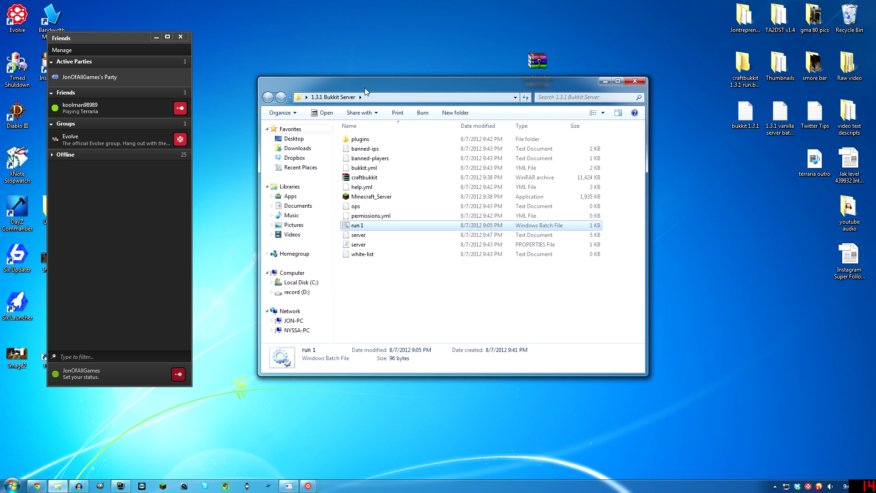
{"action": "left_click_drag", "start_coordinate": [392, 88], "coordinate": [511, 89]}
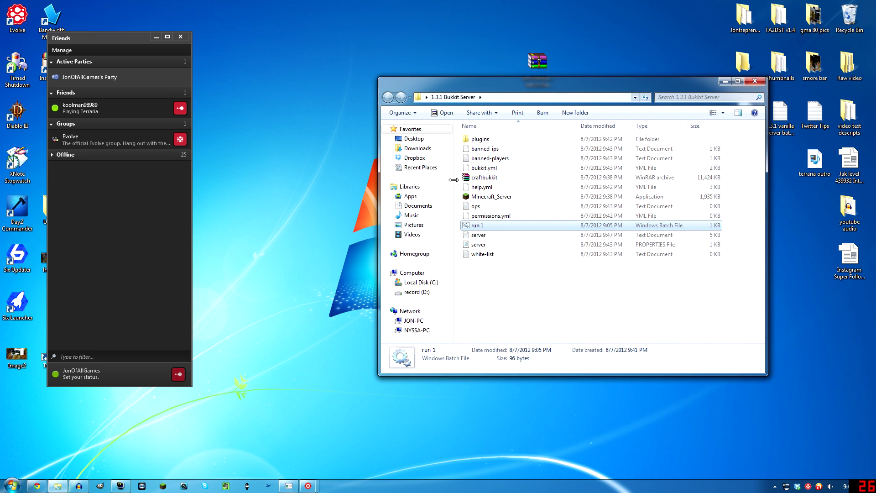
{"action": "double_click", "coordinate": [474, 225]}
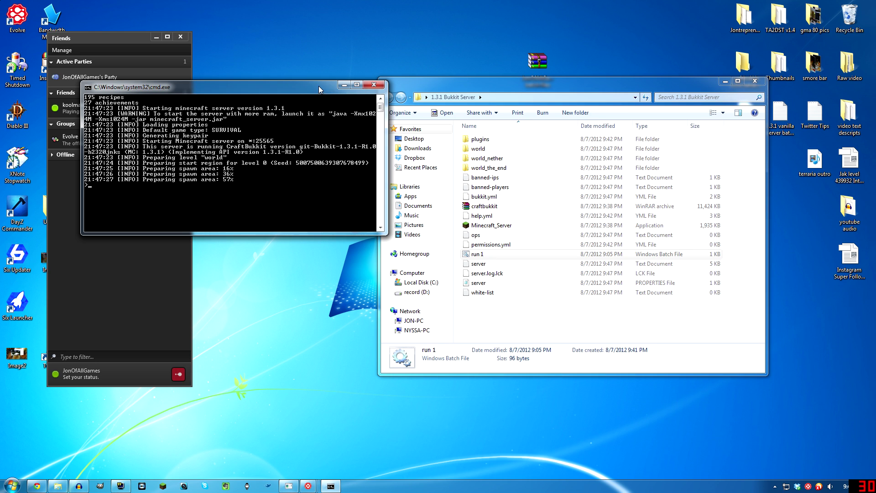
{"action": "left_click_drag", "start_coordinate": [318, 86], "coordinate": [428, 96]}
{"action": "left_click", "coordinate": [461, 95]}
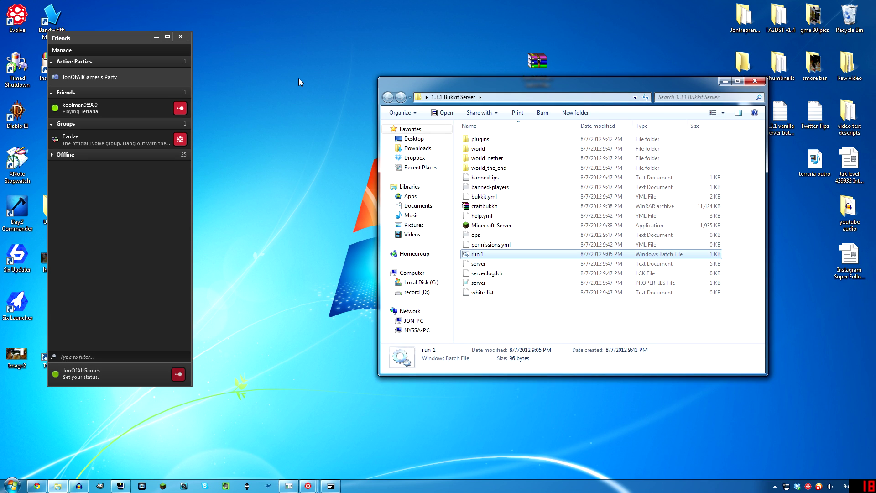
Close the Friends list, then move and minimize the Bukkit Server folder window
{"action": "left_click", "coordinate": [180, 37]}
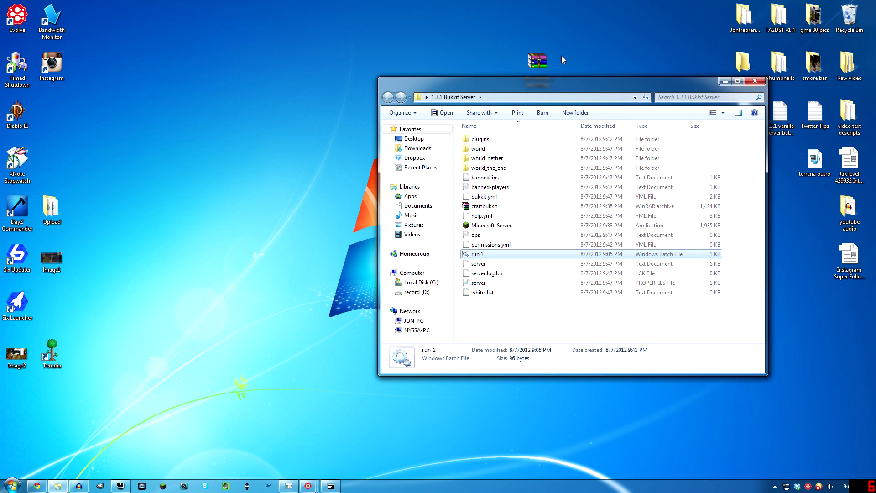
{"action": "left_click_drag", "start_coordinate": [689, 89], "coordinate": [508, 94]}
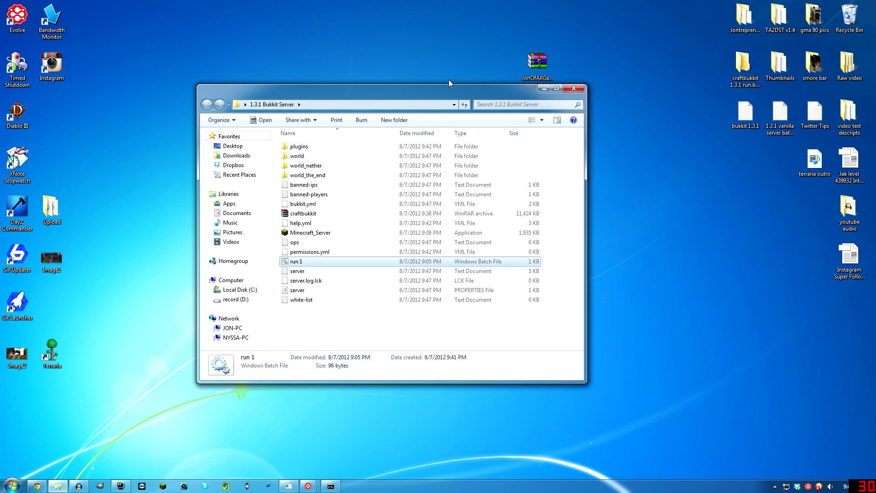
{"action": "mouse_move", "coordinate": [450, 82]}
{"action": "left_mouse_down"}
{"action": "mouse_move", "coordinate": [479, 88]}
{"action": "mouse_move", "coordinate": [499, 54]}
{"action": "mouse_move", "coordinate": [576, 92]}
{"action": "mouse_move", "coordinate": [536, 89]}
{"action": "mouse_move", "coordinate": [540, 102]}
{"action": "left_mouse_up"}
{"action": "left_click", "coordinate": [601, 100]}
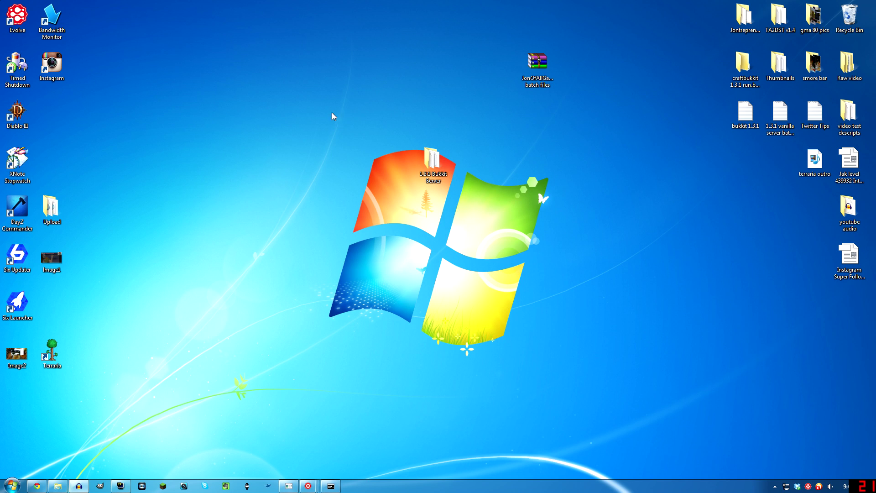
Rubber-band select the desktop's server folder and batch files archive, then deselect them
{"action": "mouse_move", "coordinate": [336, 115]}
{"action": "left_mouse_down"}
{"action": "mouse_move", "coordinate": [557, 234]}
{"action": "mouse_move", "coordinate": [275, 117]}
{"action": "mouse_move", "coordinate": [244, 112]}
{"action": "mouse_move", "coordinate": [574, 224]}
{"action": "left_mouse_up"}
{"action": "left_click", "coordinate": [574, 224]}
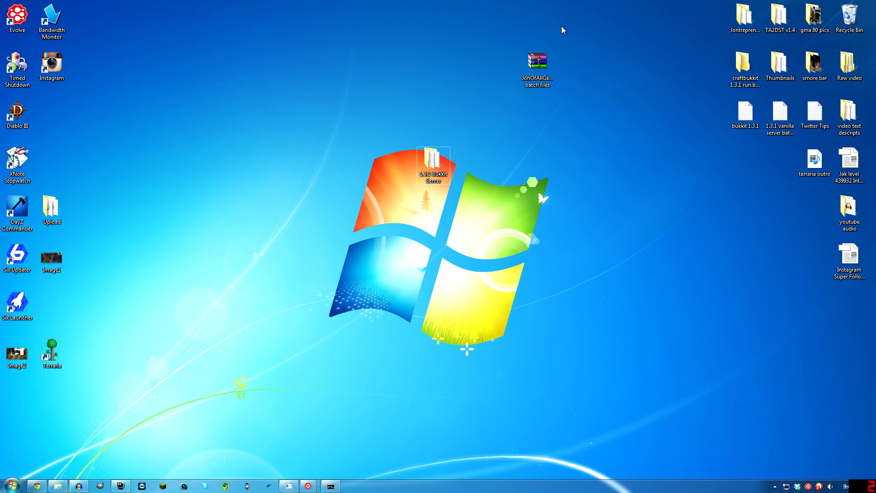
{"action": "mouse_move", "coordinate": [579, 29]}
{"action": "left_mouse_down"}
{"action": "mouse_move", "coordinate": [346, 150]}
{"action": "mouse_move", "coordinate": [306, 237]}
{"action": "mouse_move", "coordinate": [296, 223]}
{"action": "left_mouse_up"}
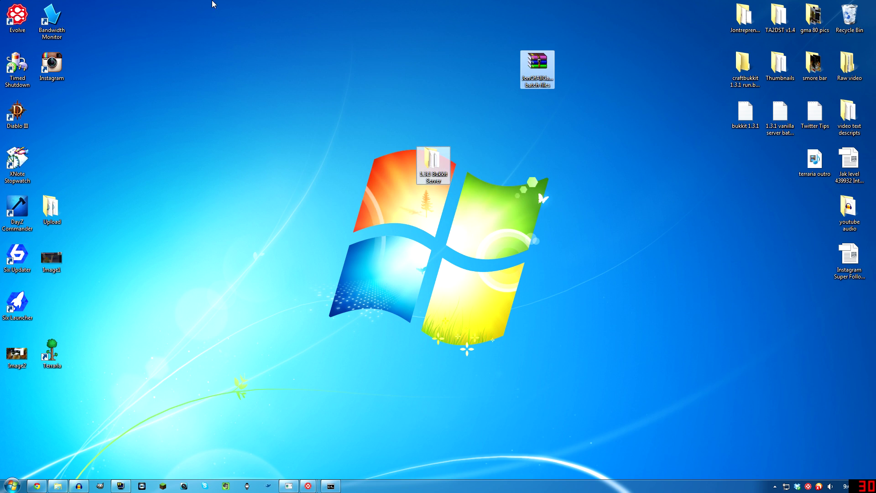
{"action": "mouse_move", "coordinate": [213, 2]}
{"action": "left_mouse_down"}
{"action": "mouse_move", "coordinate": [598, 247]}
{"action": "mouse_move", "coordinate": [653, 260]}
{"action": "left_mouse_up"}
{"action": "left_click", "coordinate": [651, 245]}
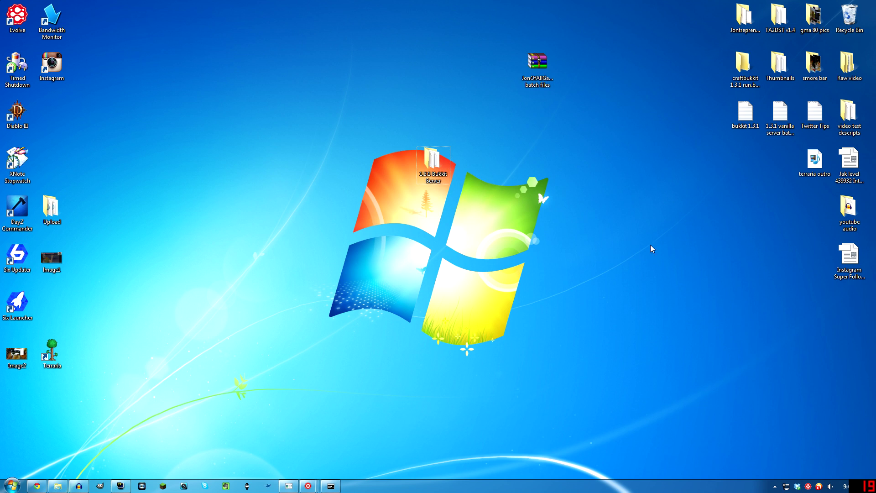